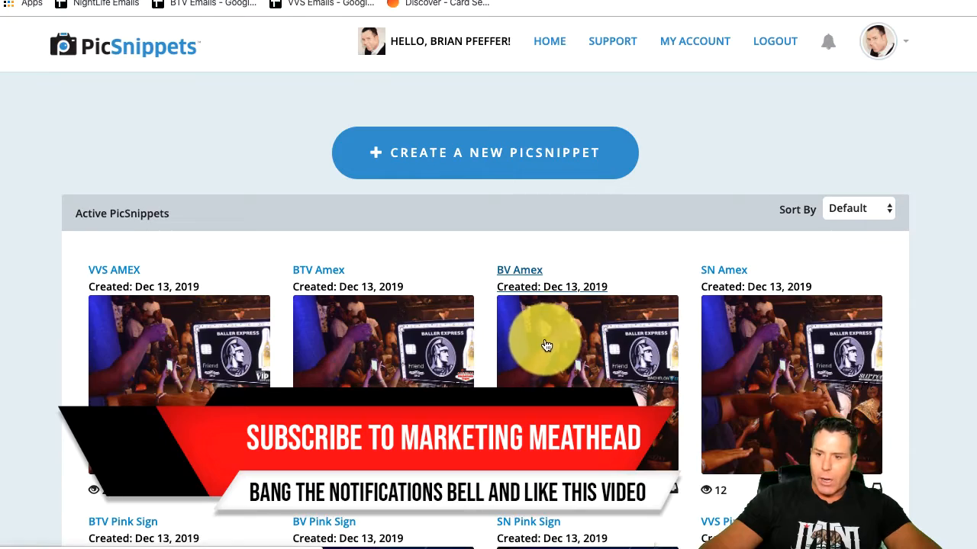
Step: Look through the active and archived PicSnippets in the library
scroll(545, 343, "down", 3)
scroll(562, 323, "up", 3)
scroll(562, 327, "down", 10)
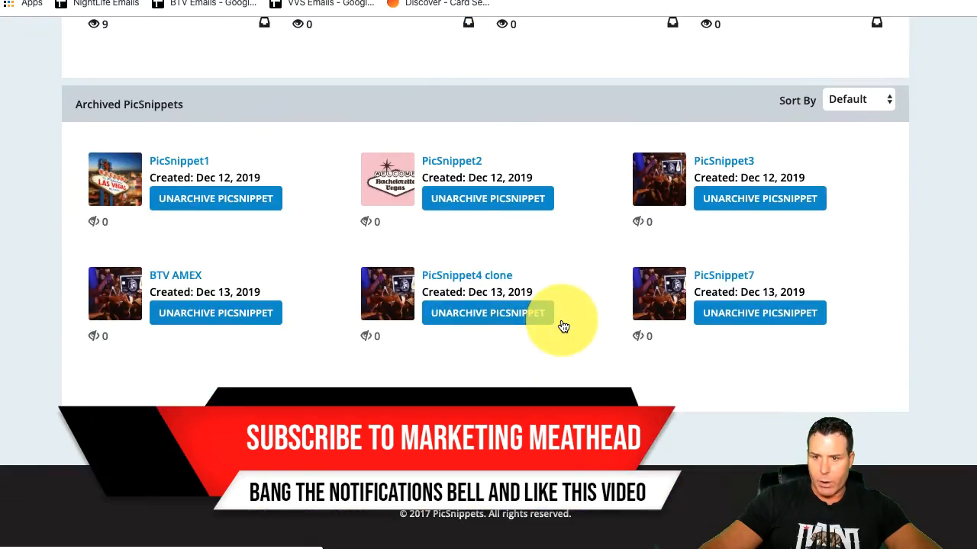
scroll(563, 327, "up", 10)
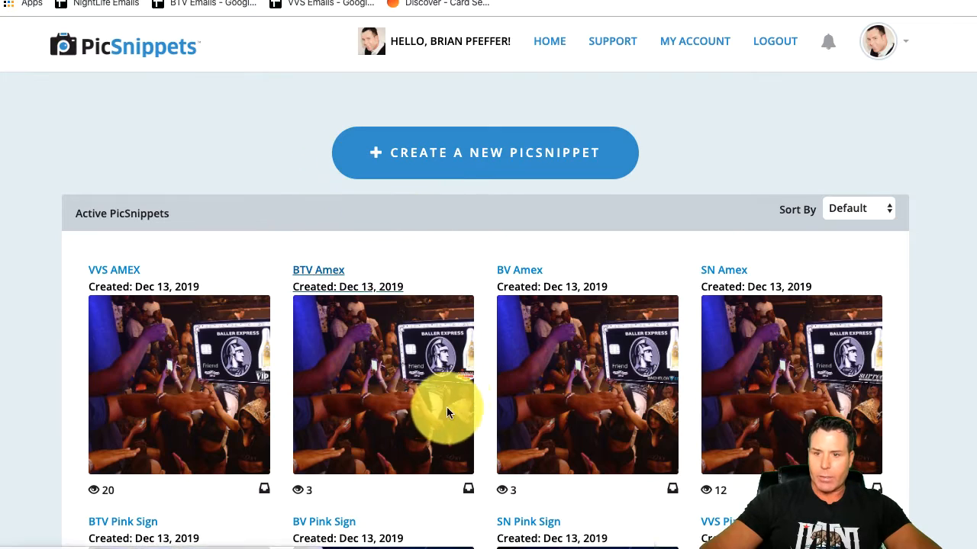
scroll(465, 390, "down", 9)
scroll(484, 374, "up", 3)
scroll(483, 370, "up", 3)
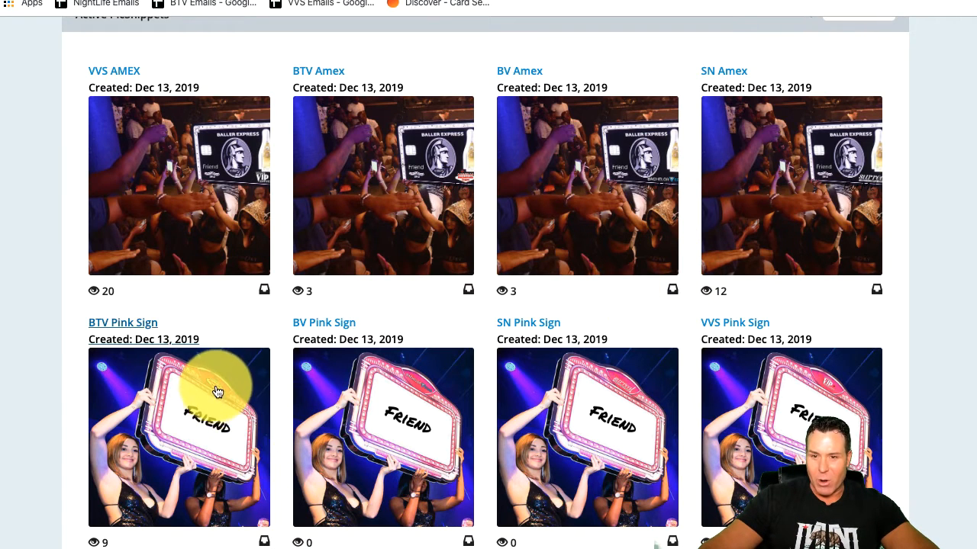
Step: Open the BV Amex PicSnippet from the library for personalization
left_click(593, 374)
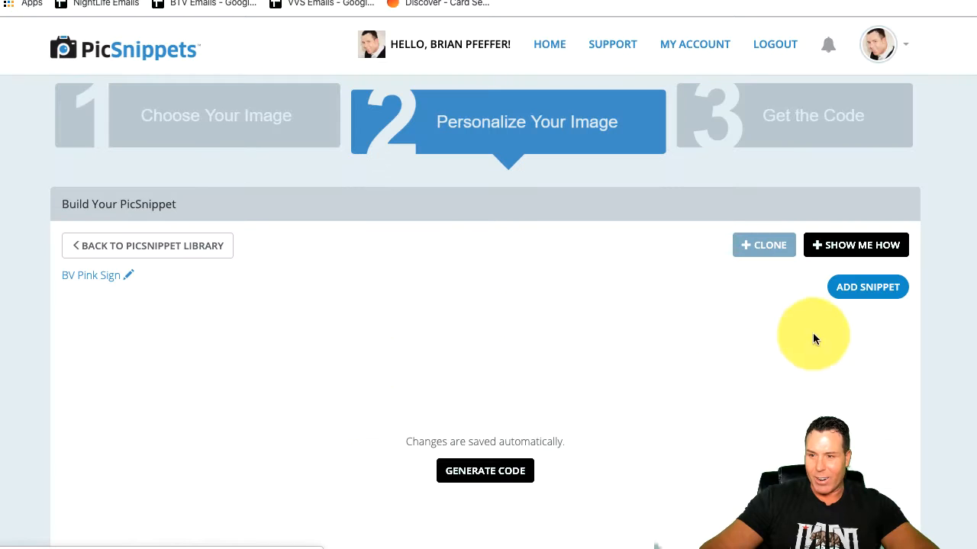
left_click(99, 251)
scroll(497, 399, "down", 3)
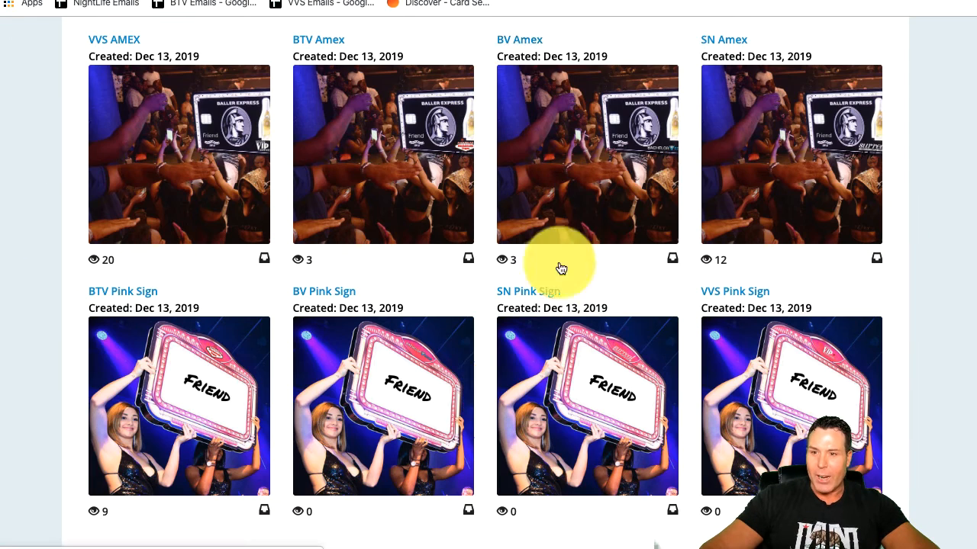
left_click(624, 145)
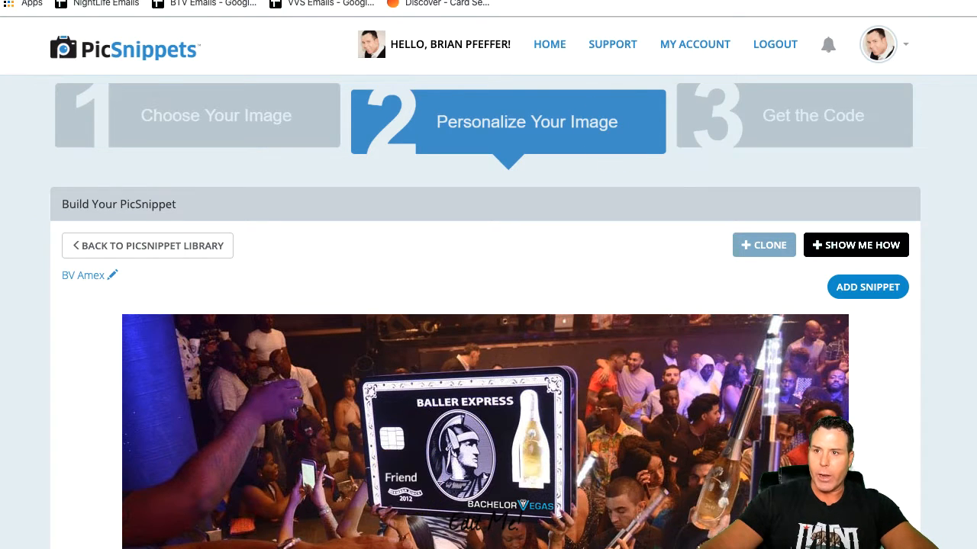
Step: Switch to Keap Account Central and open the listed Infusionsoft account
left_click(675, 1)
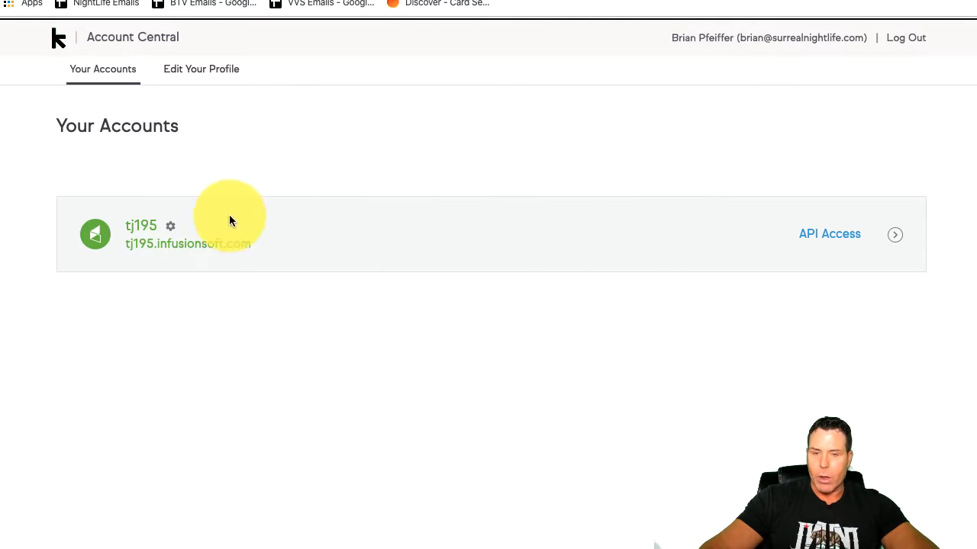
left_click(167, 245)
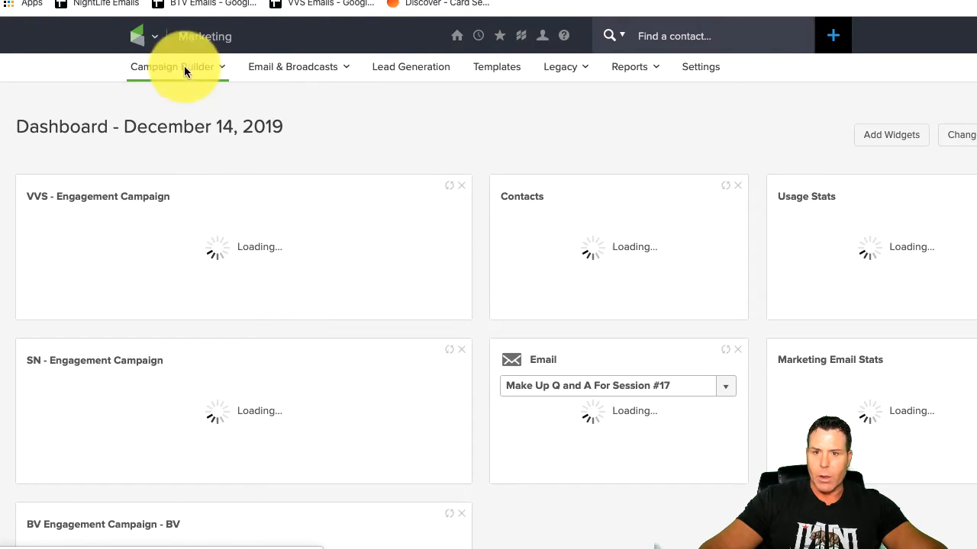
left_click(151, 36)
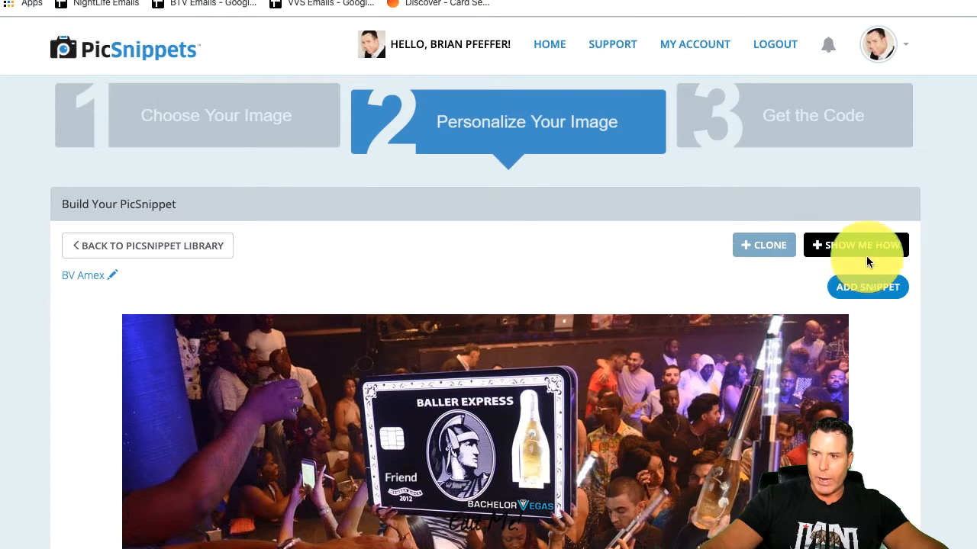
Step: Back in PicSnippets, generate the BV Amex code with Infusionsoft as the platform and First Name as the value for Name
scroll(535, 439, "down", 3)
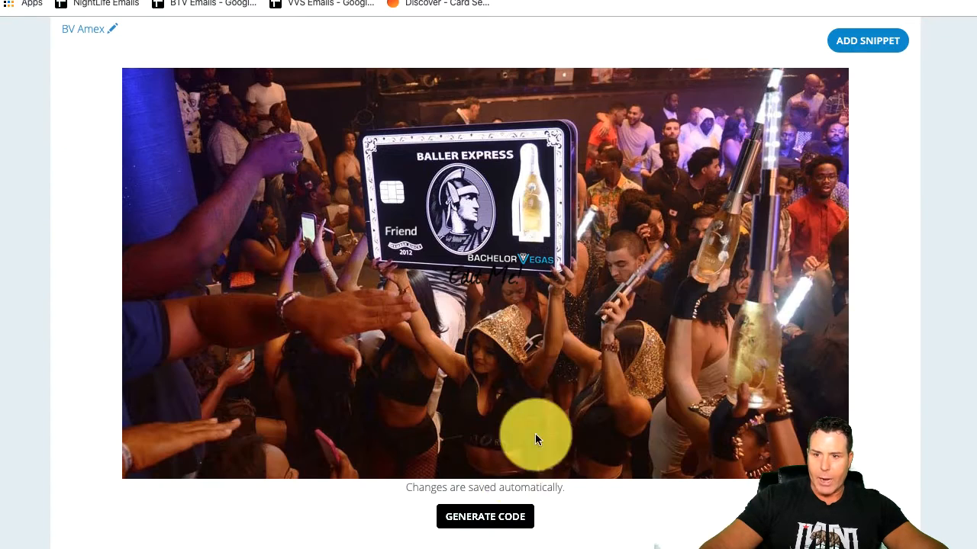
left_click(496, 517)
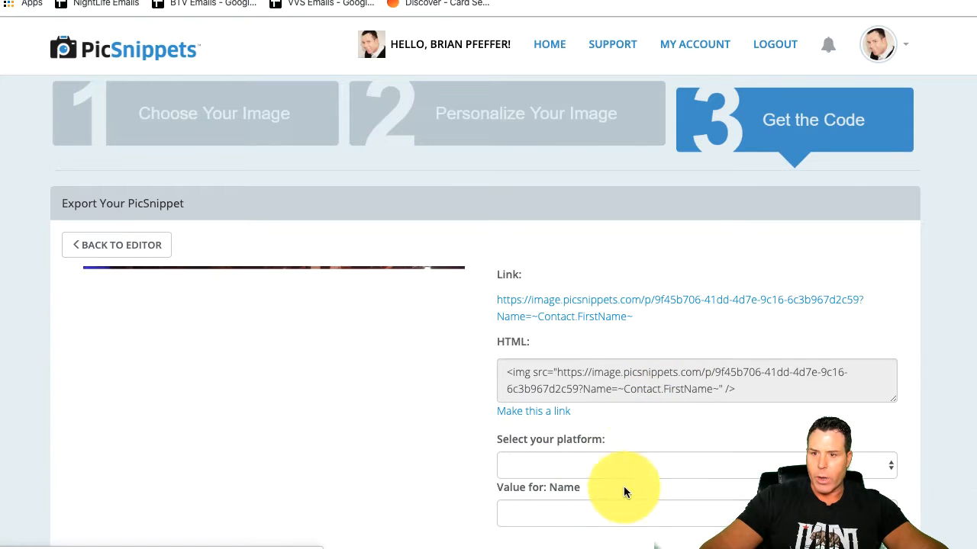
left_click(618, 465)
left_click(566, 480)
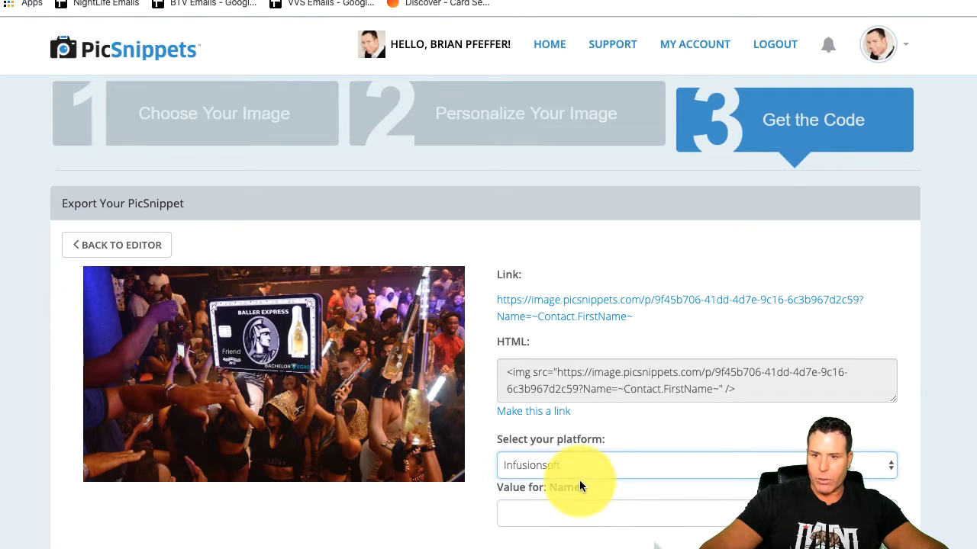
scroll(568, 484, "down", 1)
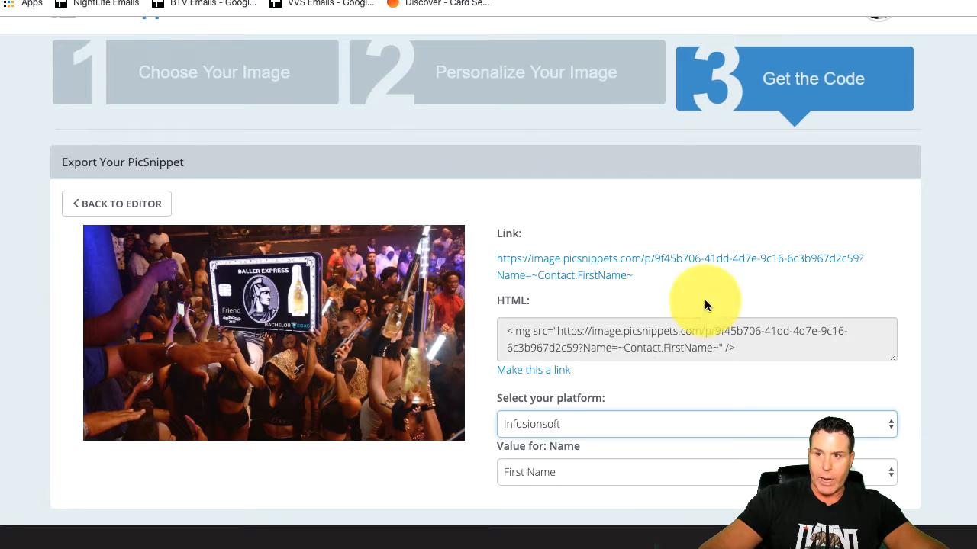
left_click(524, 474)
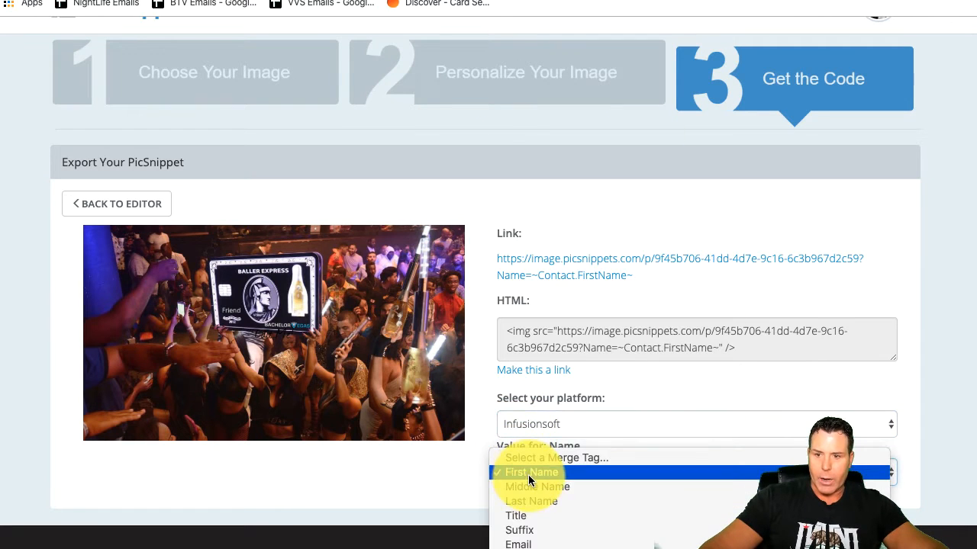
left_click(528, 474)
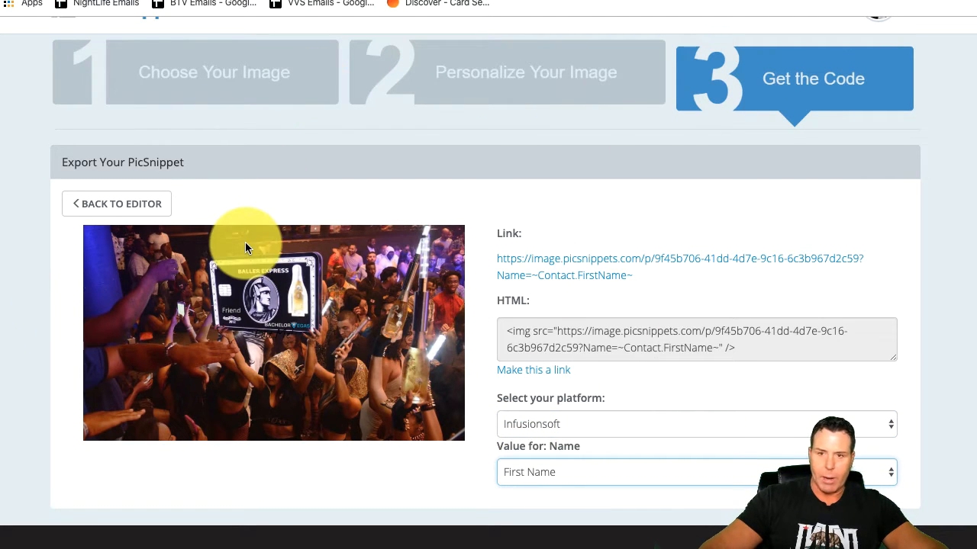
Step: Review the email platforms offered for the PicSnippet code, leaving Infusionsoft selected
left_click(606, 432)
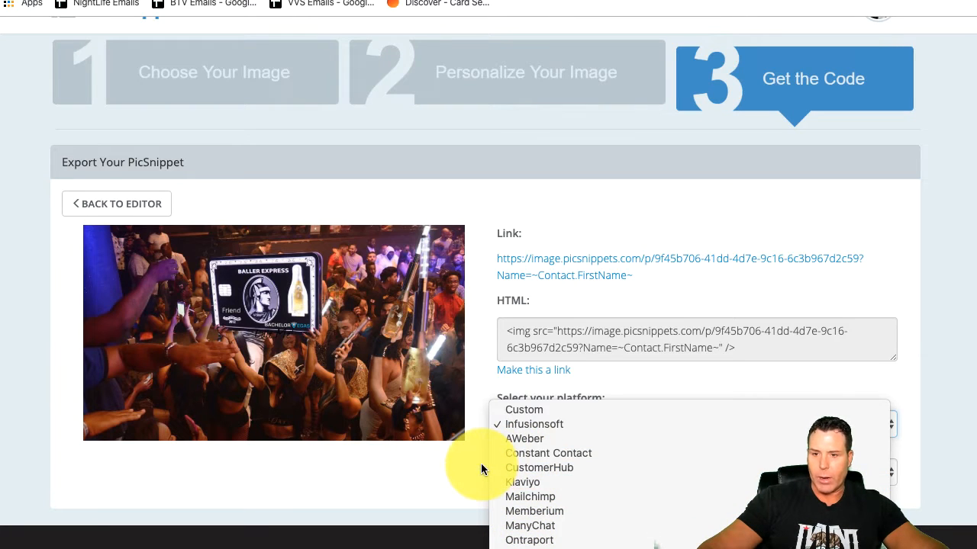
left_click(488, 378)
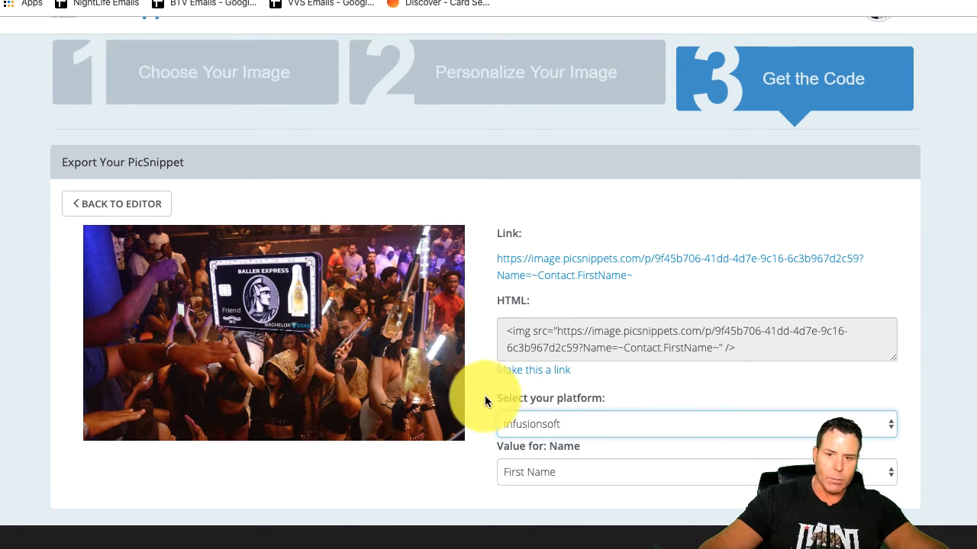
left_click(563, 432)
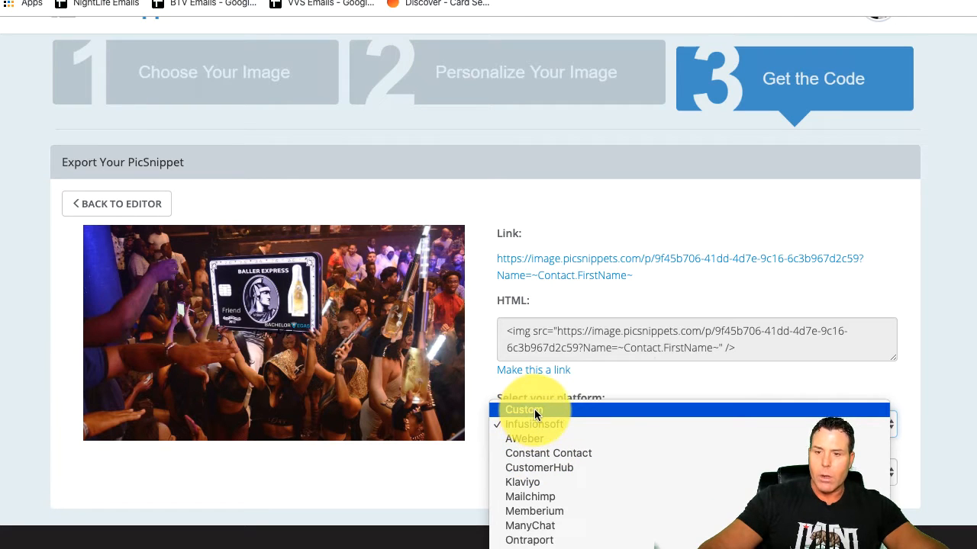
left_click(584, 382)
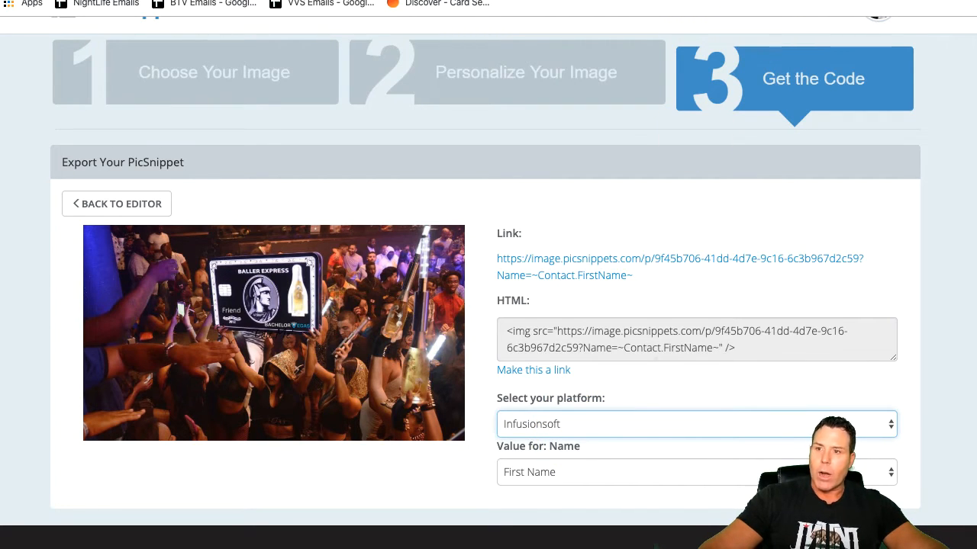
Step: Switch to Infusionsoft and open the Campaign Builder's list of campaigns
left_click(349, 1)
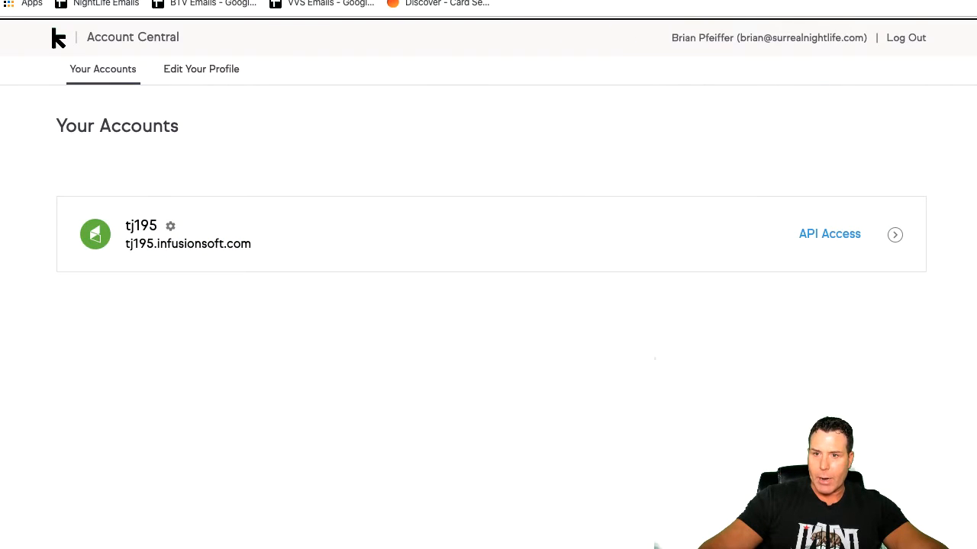
left_click(366, 1)
mouse_move(154, 39)
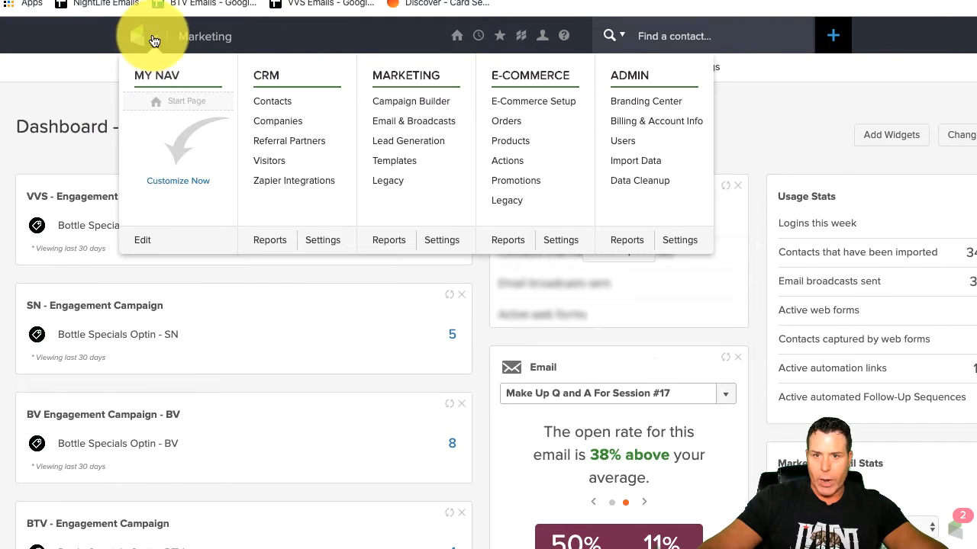
left_click(415, 102)
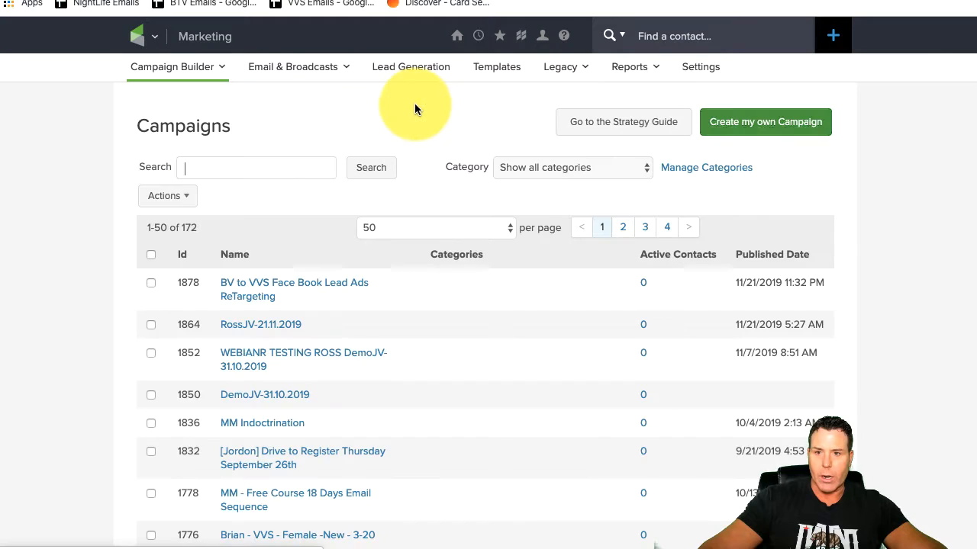
Step: Search the campaigns for "VVS" and open the VVS Intro campaign
left_click(255, 167)
type("VVS")
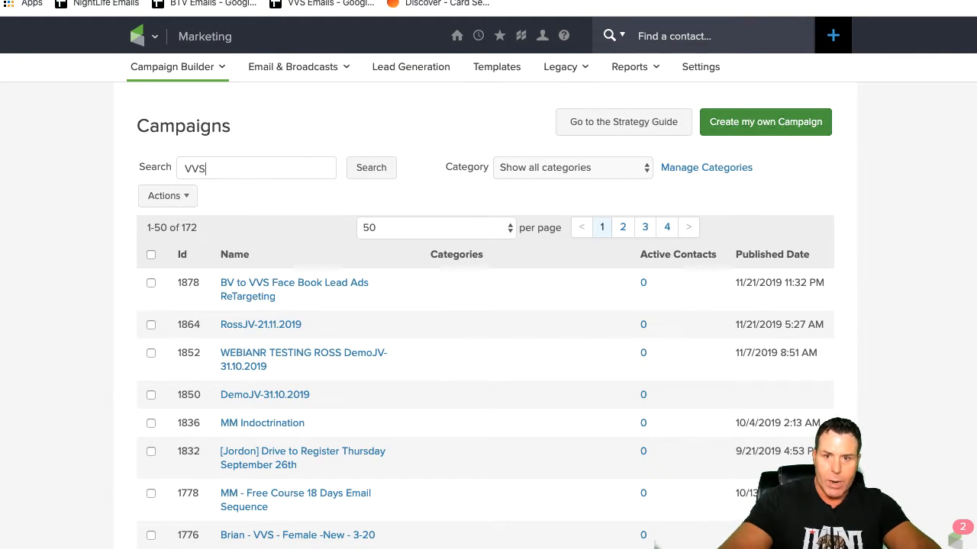
left_click(367, 168)
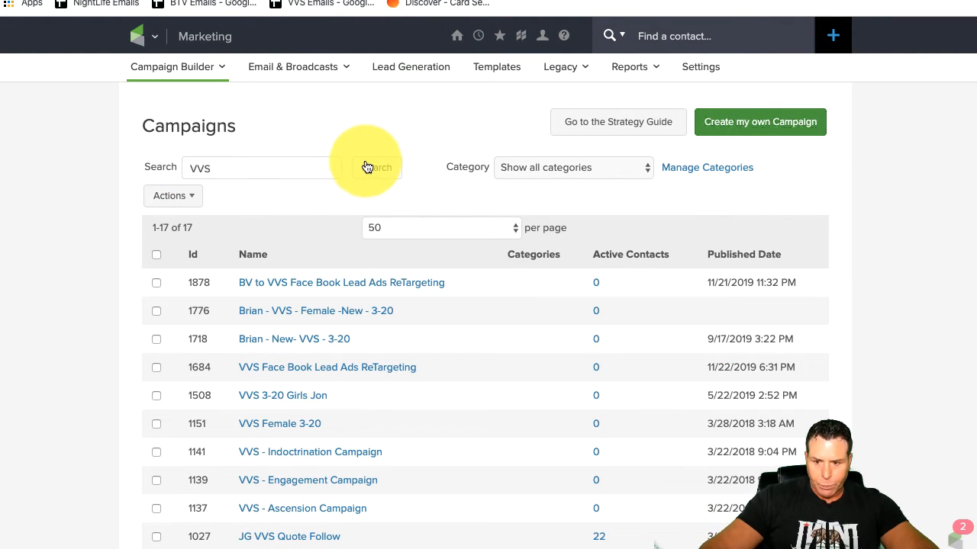
scroll(230, 330, "down", 3)
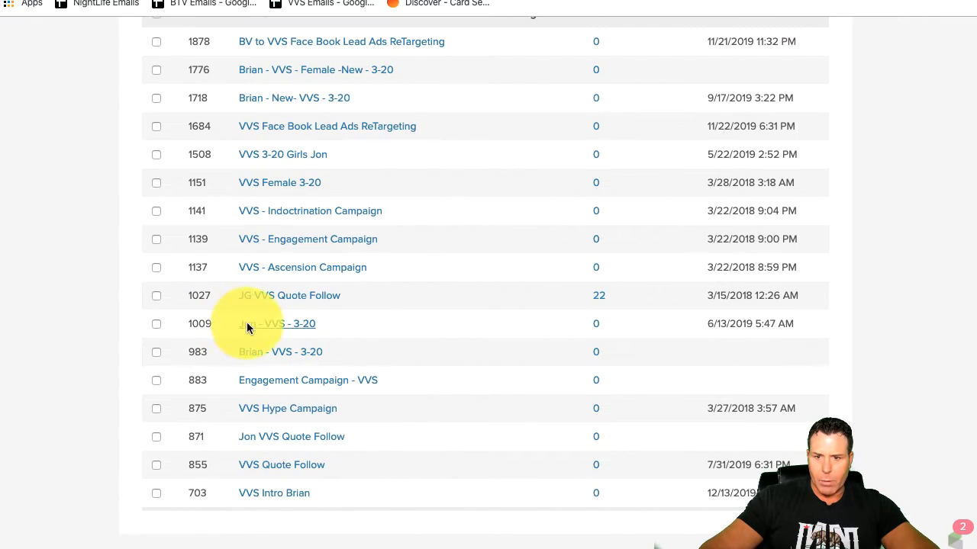
left_click(299, 500)
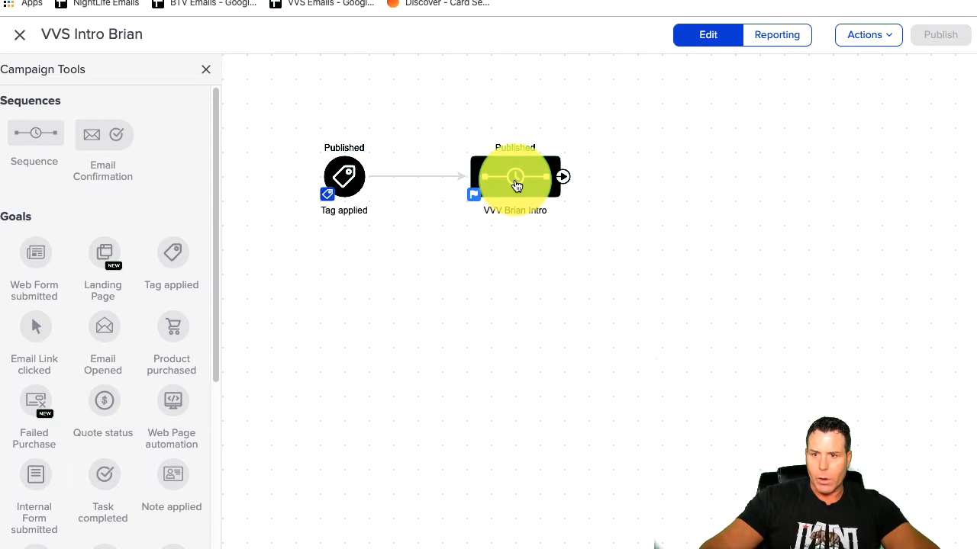
Step: Open the intro sequence that follows the tag goal and bring up its VVS email in the editor
double_click(516, 185)
left_click(567, 128)
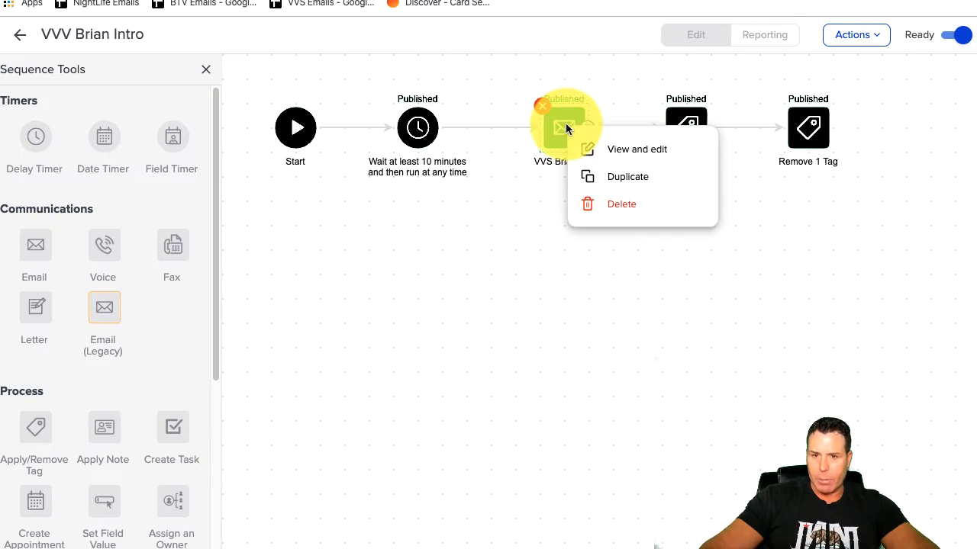
left_click(565, 126)
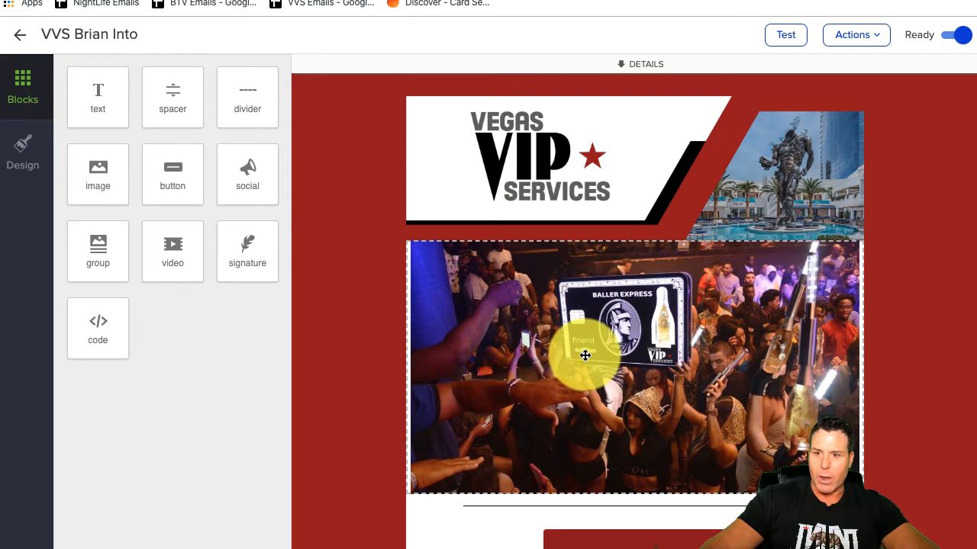
Step: Send a test of this email to the account owner's surrealnightlife.com user
left_click(848, 35)
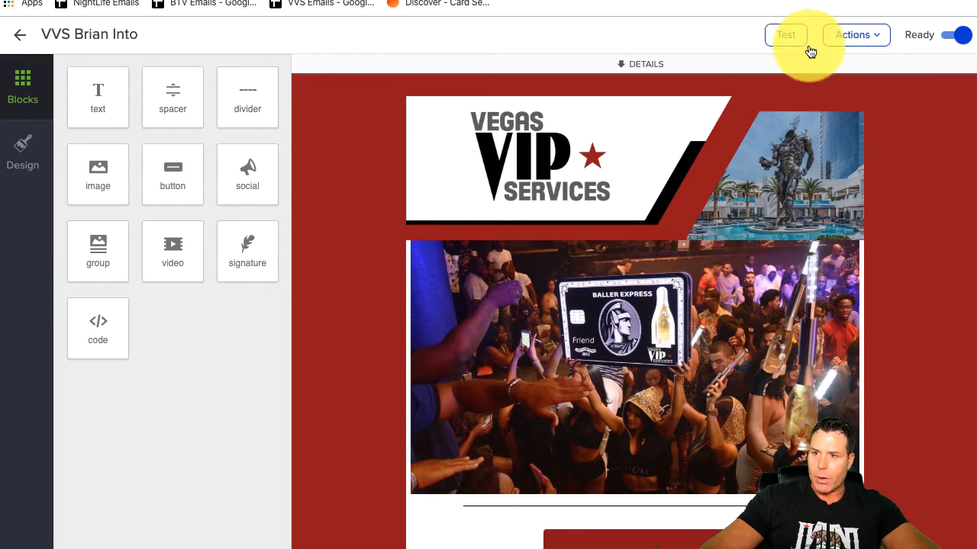
left_click(784, 35)
left_click(682, 75)
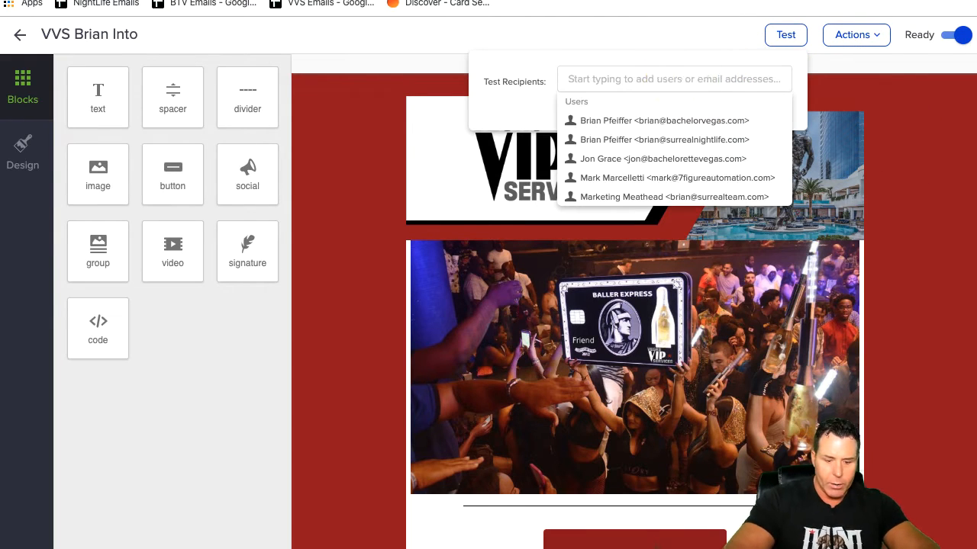
type("B")
left_click(688, 143)
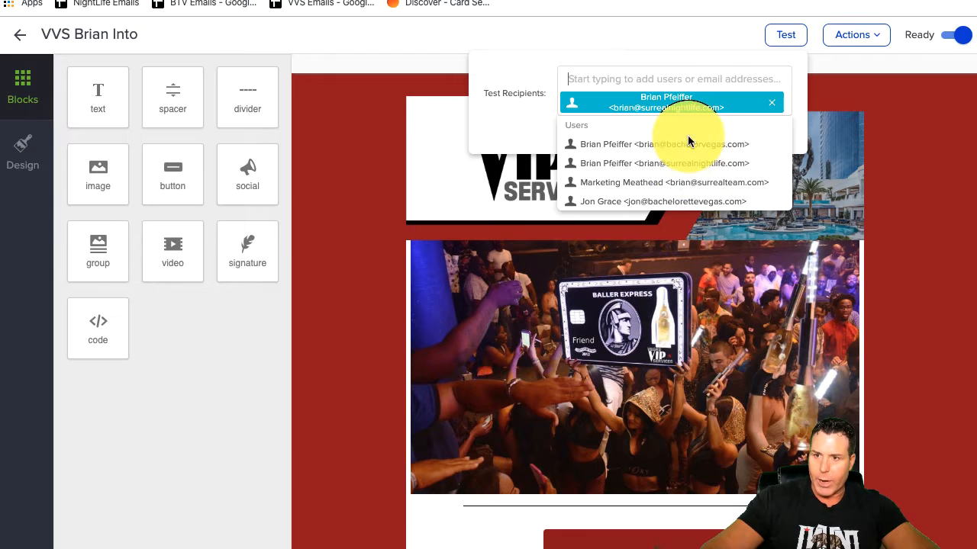
left_click(765, 135)
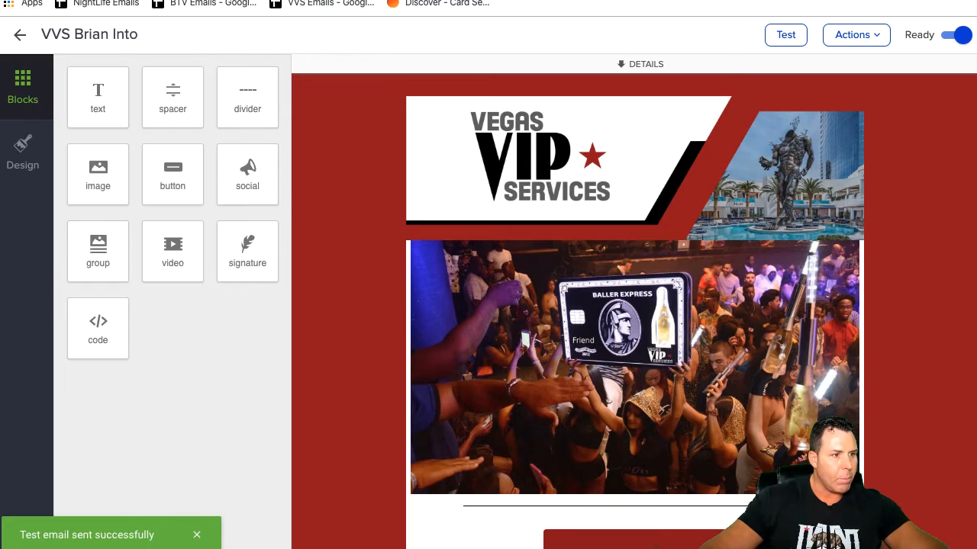
Step: Switch to Outlook and examine the received "TEST: Greetings From Las Vegas!" email, including the personalized name on the card image
scroll(486, 240, "down", 1)
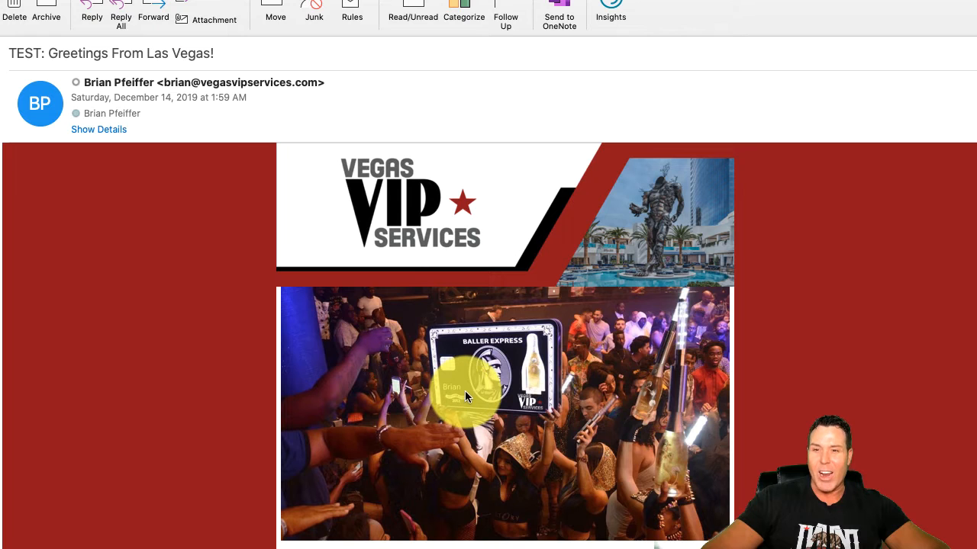
scroll(460, 399, "down", 1)
scroll(453, 389, "down", 5)
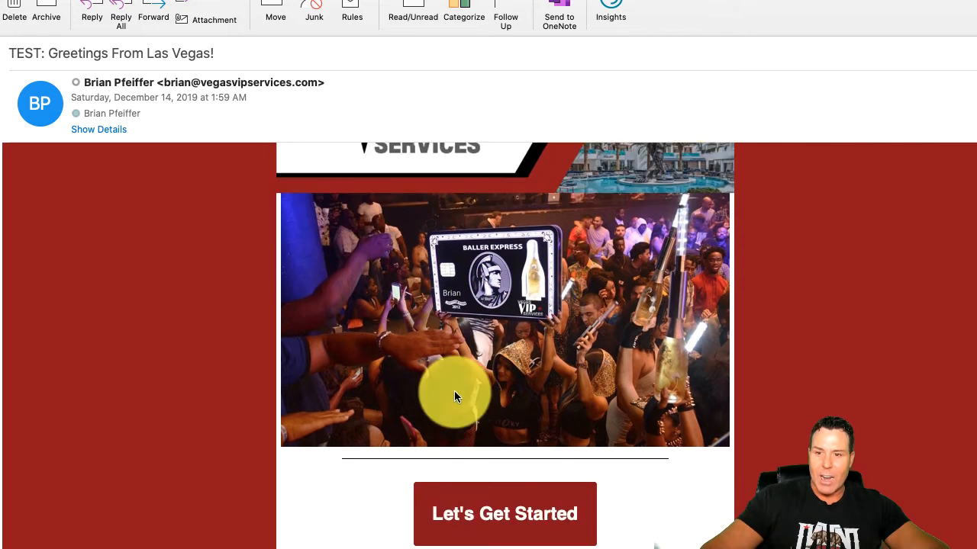
scroll(455, 393, "up", 5)
scroll(454, 399, "down", 5)
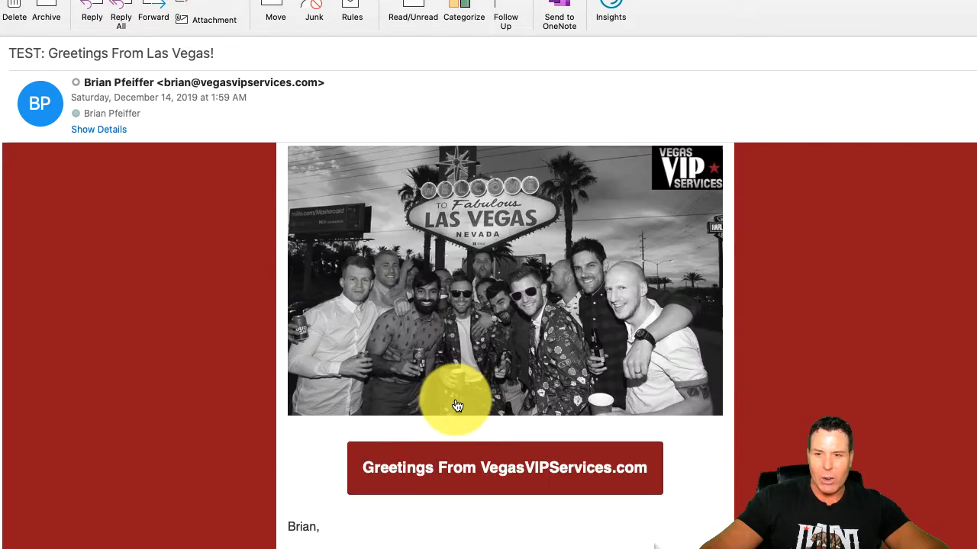
Step: Return to the VVS campaign email editor, open the card image's HTML code block and copy its entire image code
scroll(458, 401, "up", 5)
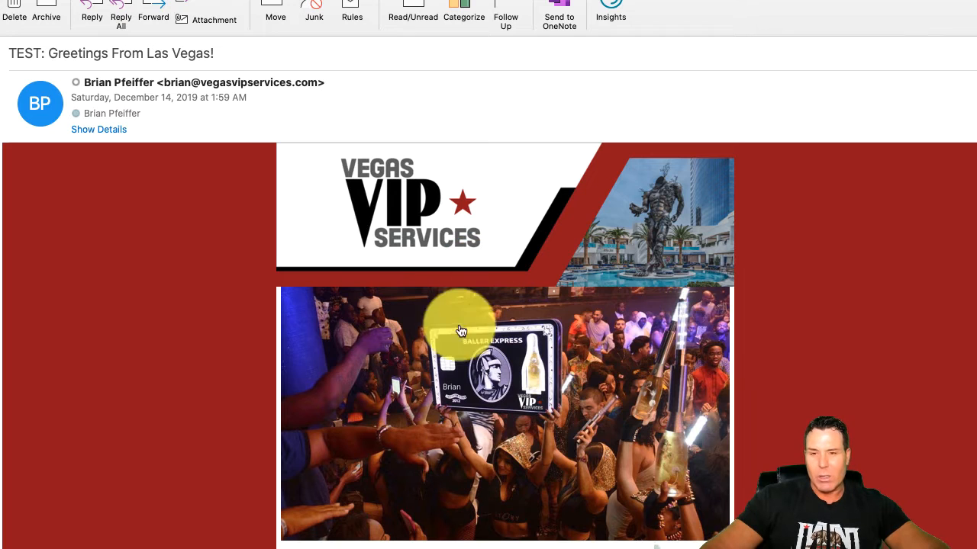
scroll(456, 265, "down", 1)
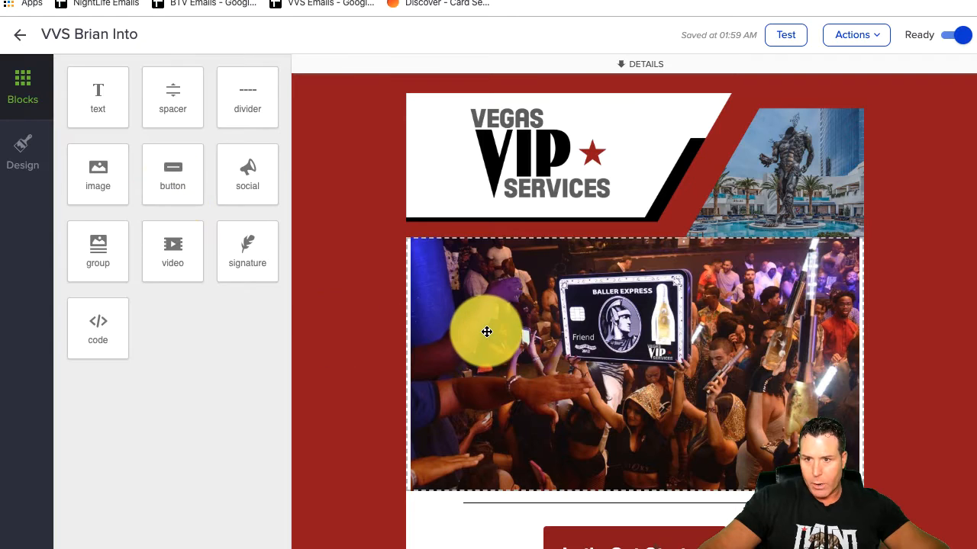
left_click(487, 332)
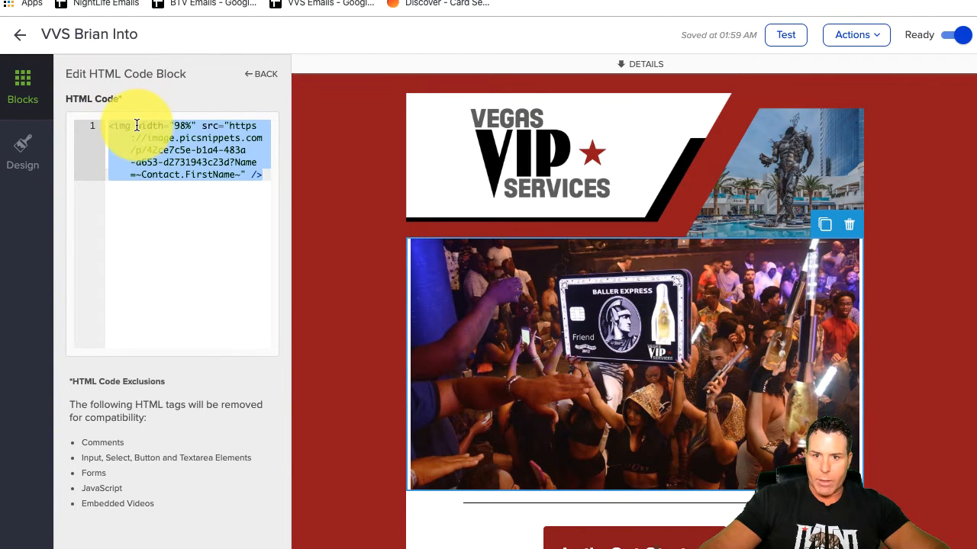
left_click(173, 125)
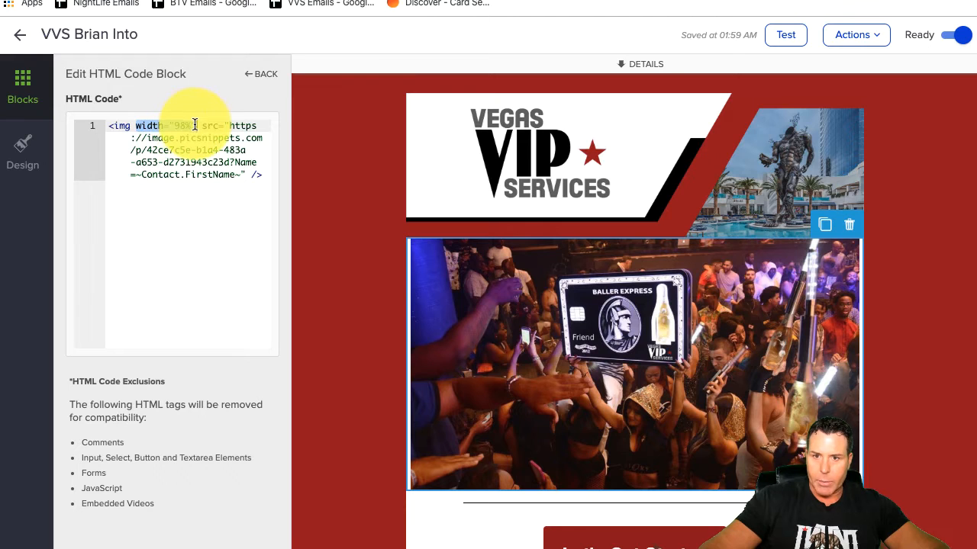
left_click_drag(195, 124, 196, 125)
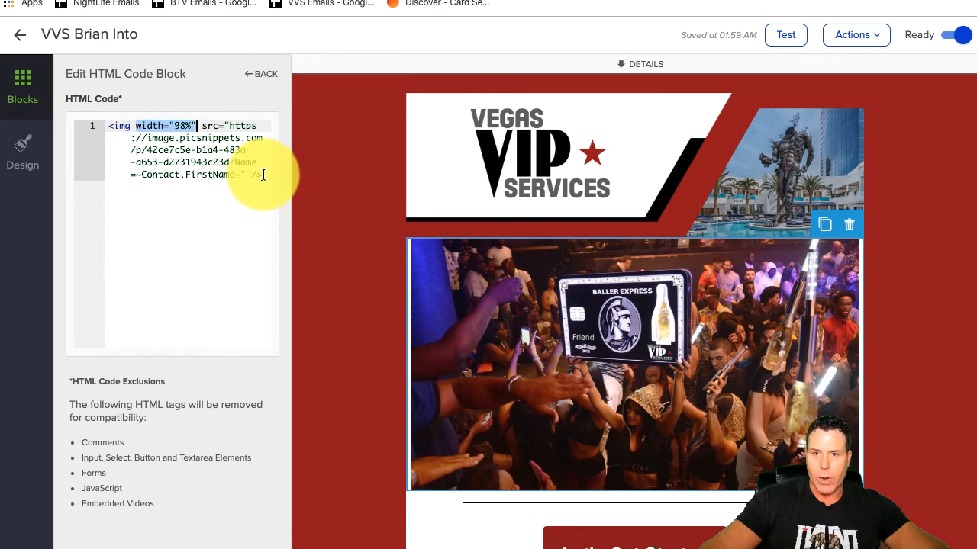
left_click_drag(262, 175, 83, 126)
right_click(149, 131)
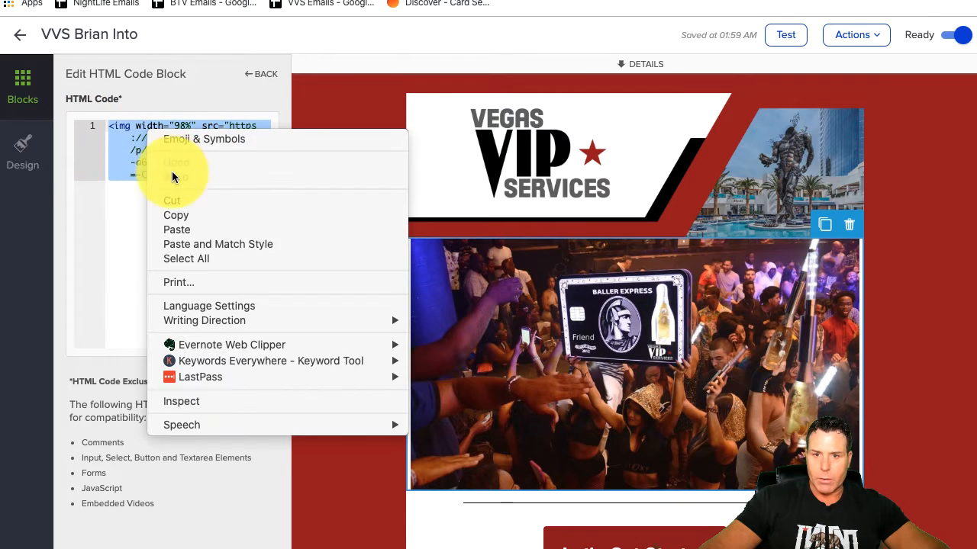
left_click(179, 218)
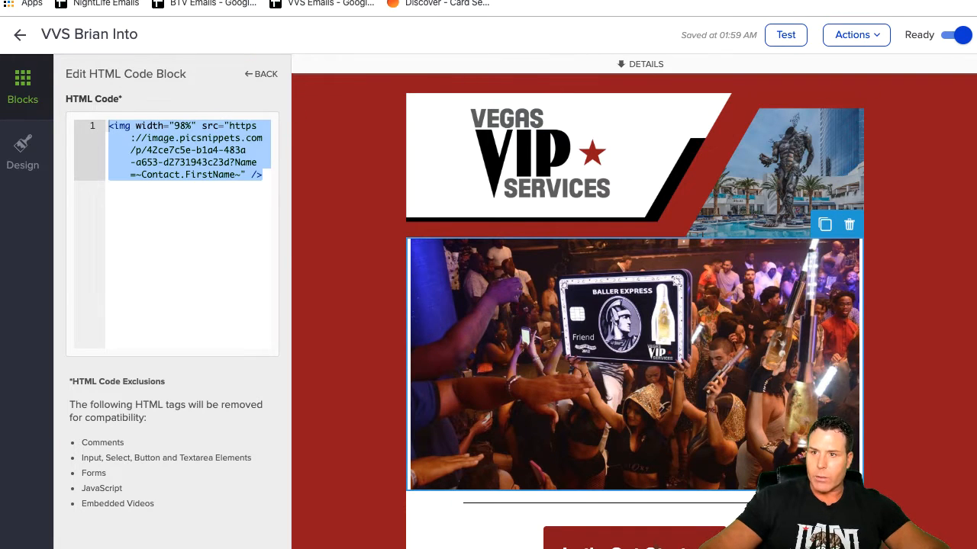
Step: Switch to PicSnippets, go to the library of active PicSnippets and open BTV Pink Sign for editing
key("ctrl+Tab")
scroll(336, 354, "up", 1)
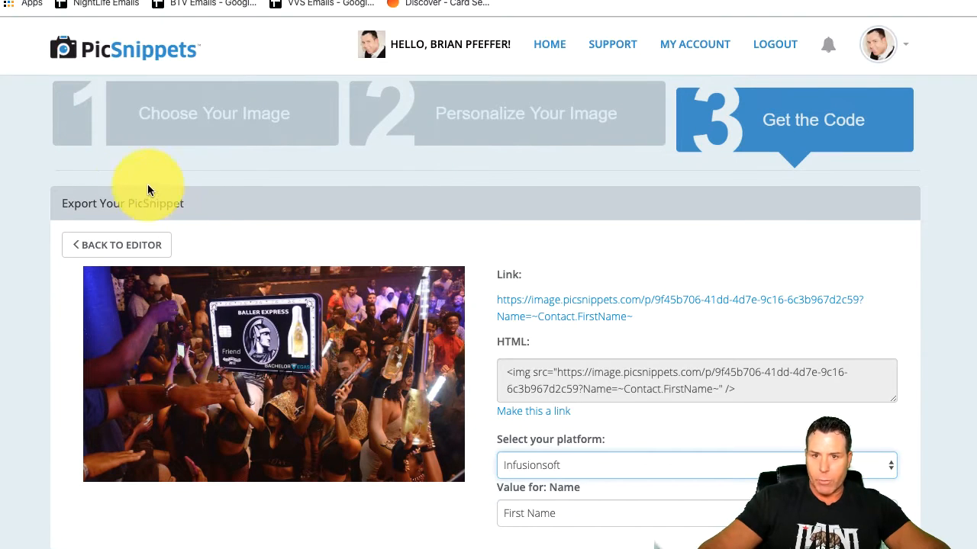
left_click(103, 49)
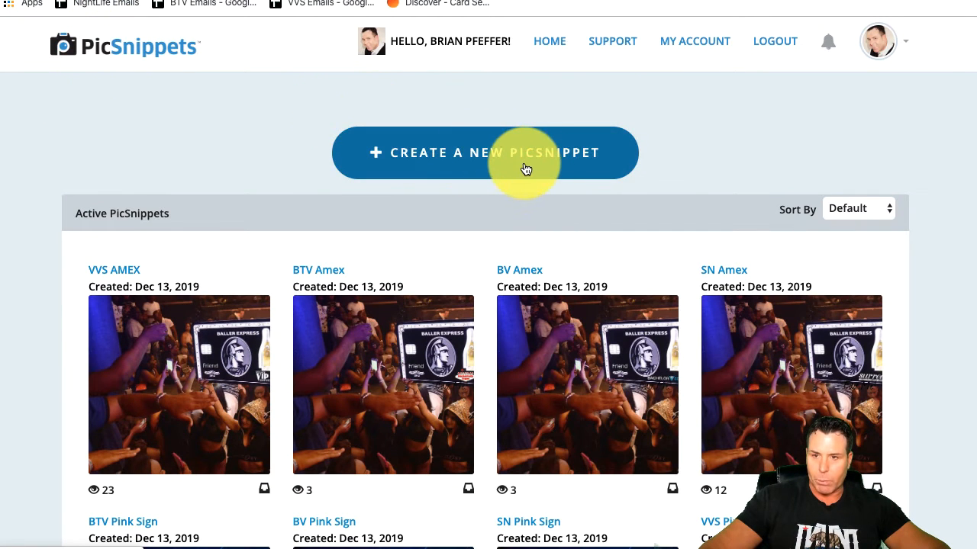
scroll(525, 168, "down", 5)
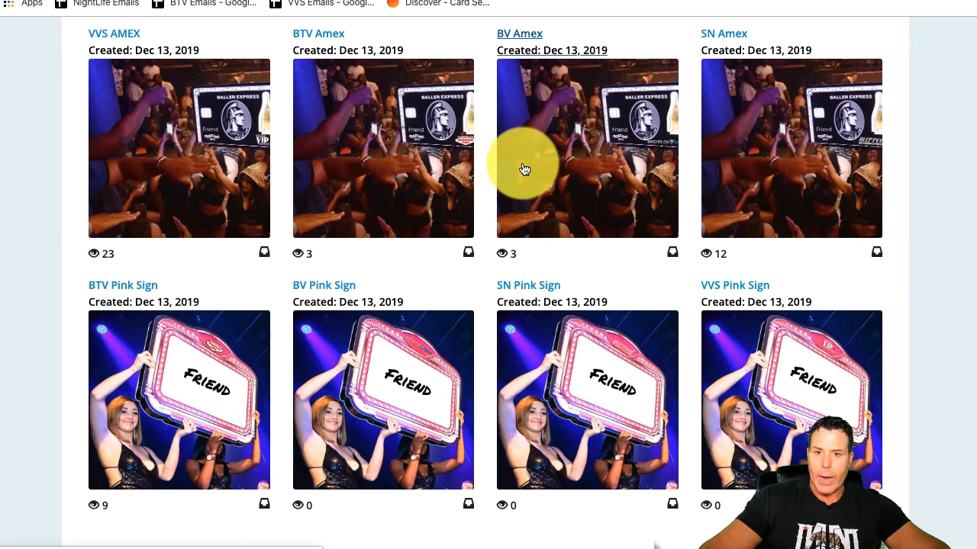
scroll(525, 168, "up", 5)
scroll(517, 145, "down", 1)
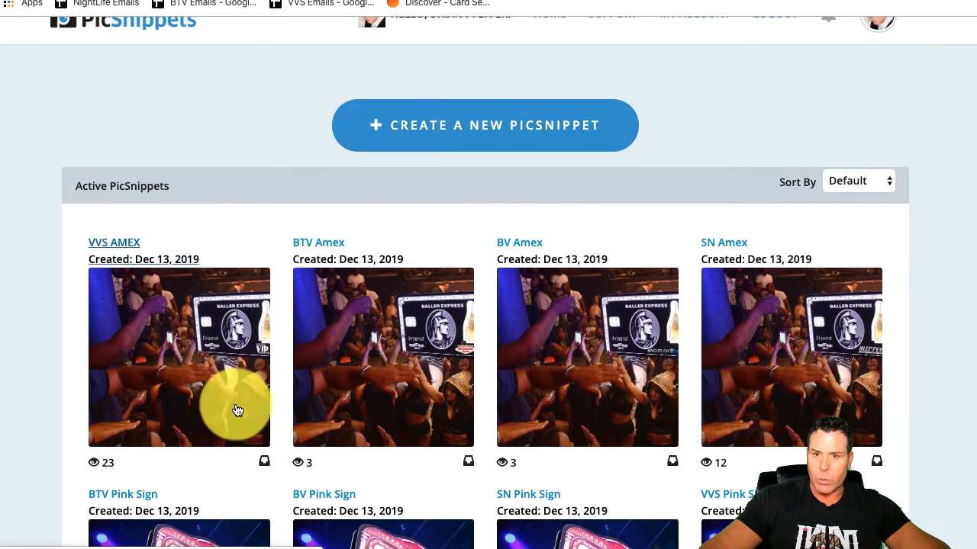
left_click(204, 544)
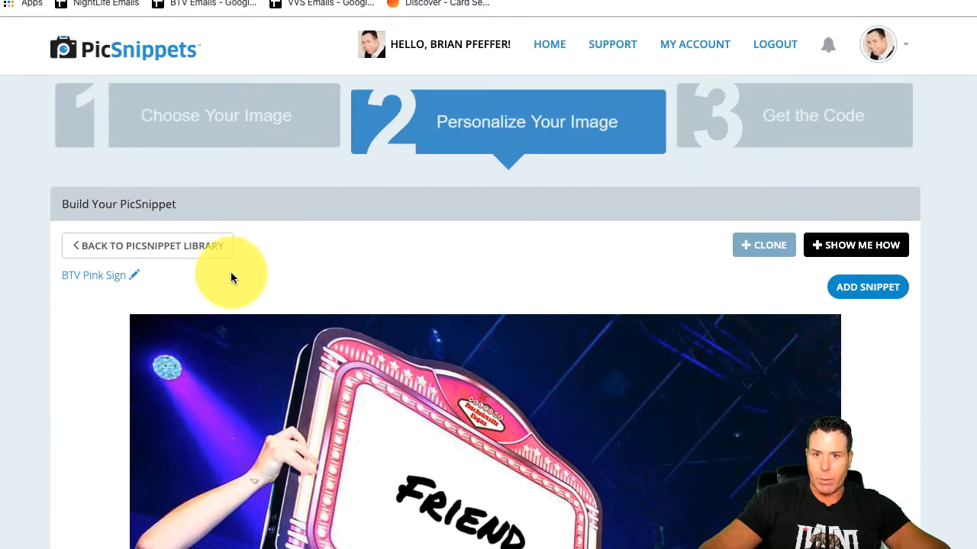
Step: Review the BTV Pink Sign image, generate its code to view the export page, and return to the editor
scroll(407, 354, "down", 3)
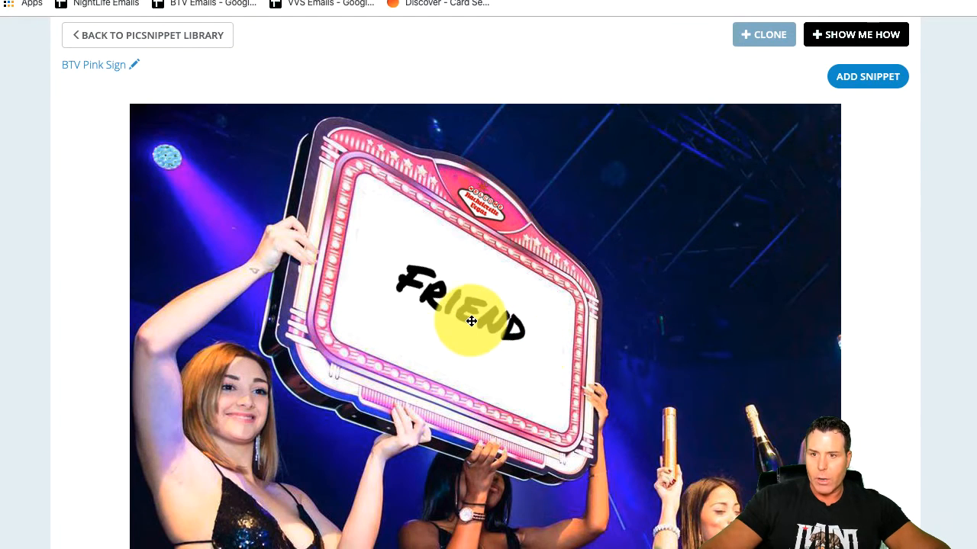
scroll(557, 314, "up", 1)
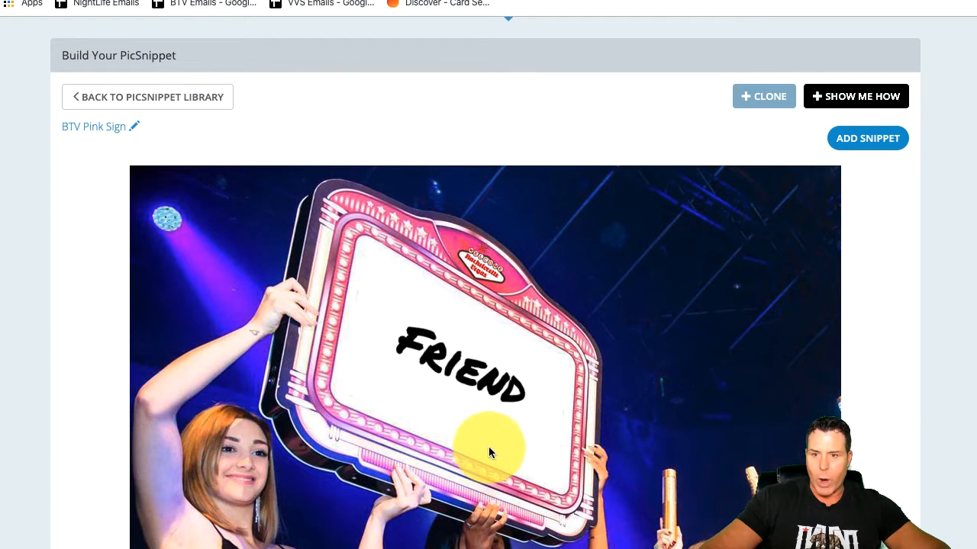
scroll(450, 321, "down", 3)
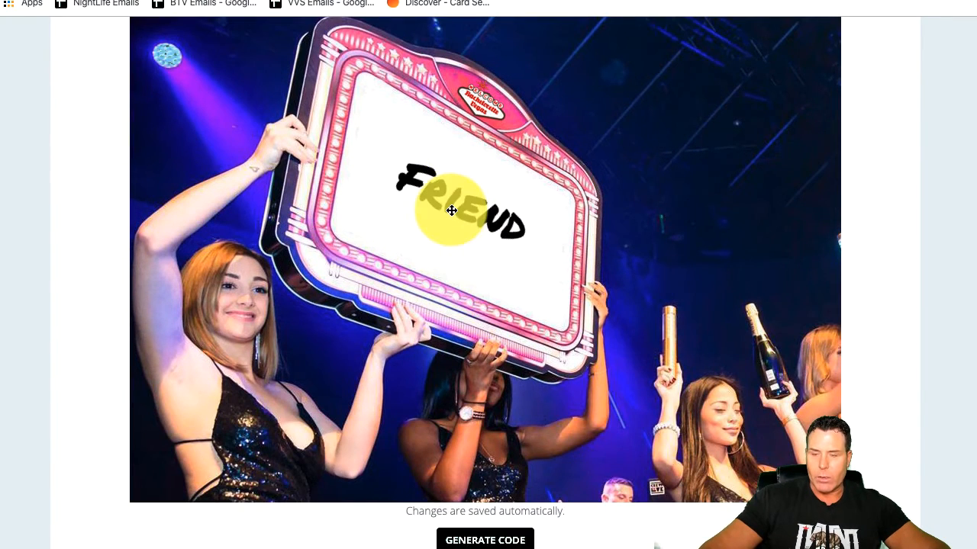
scroll(388, 279, "up", 3)
scroll(392, 277, "down", 3)
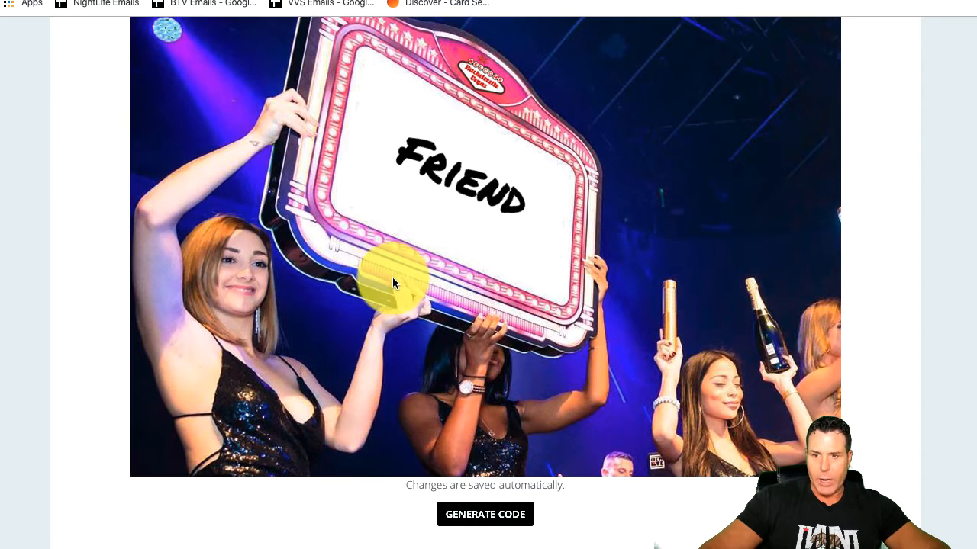
left_click(486, 518)
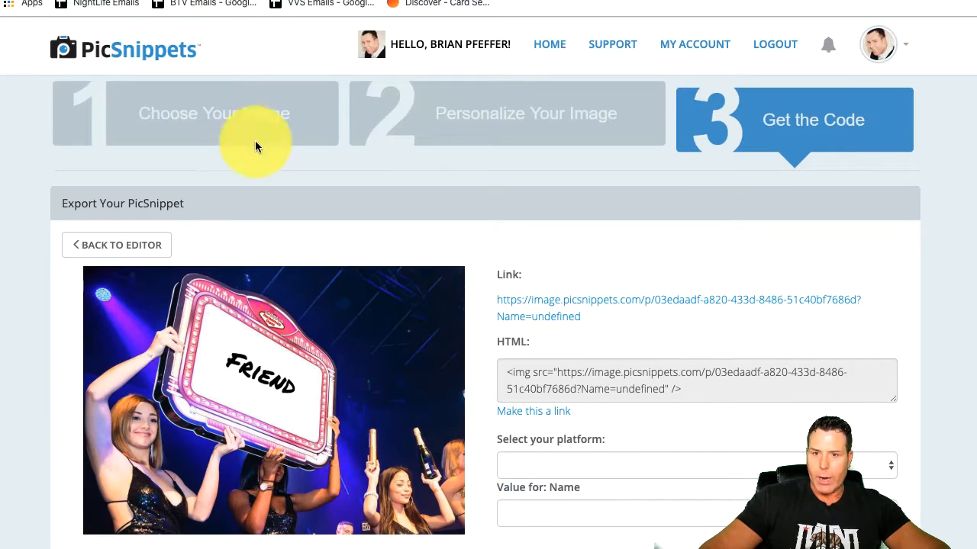
left_click(111, 238)
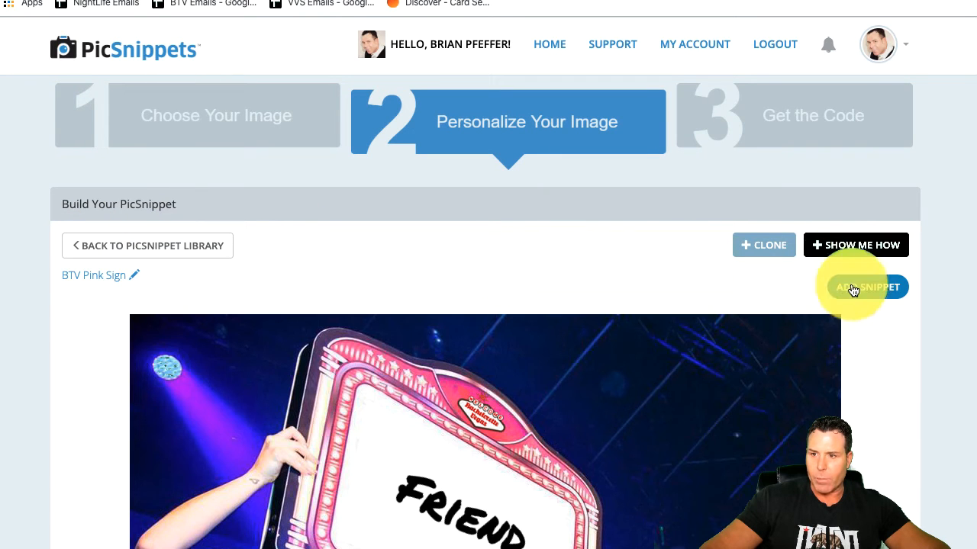
Step: Add a new text snippet to the pink sign, tilt it to match the sign's slope and place it beneath FRIEND
scroll(698, 314, "down", 3)
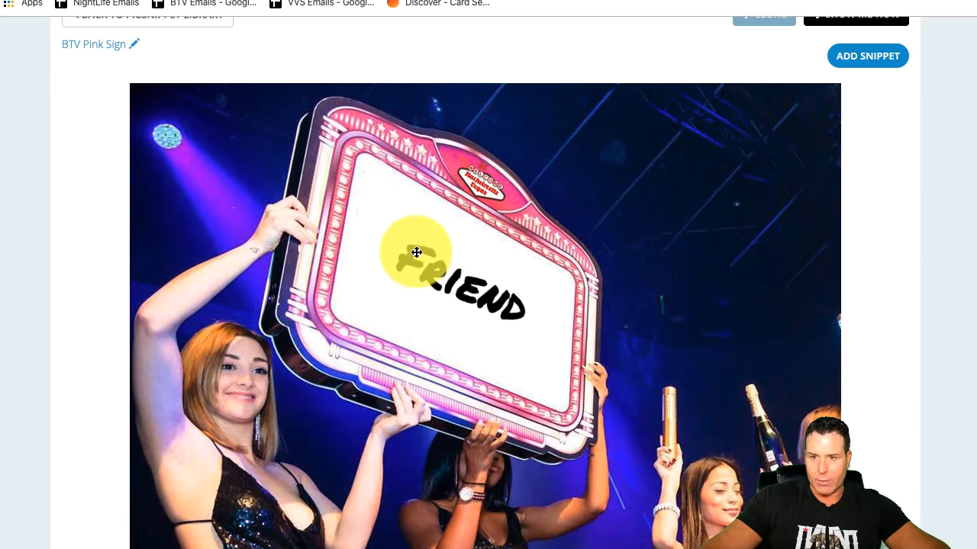
left_click(867, 56)
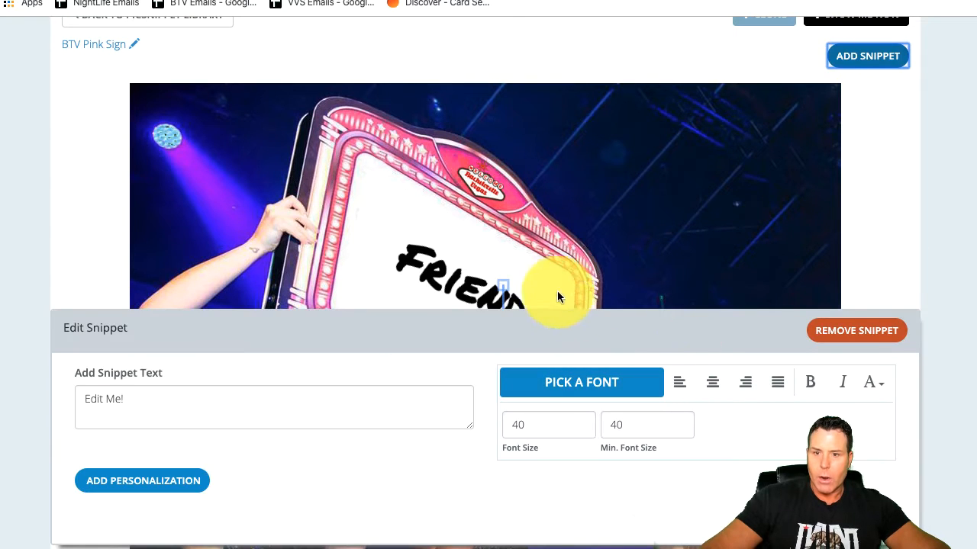
scroll(550, 243, "down", 3)
scroll(550, 244, "up", 2)
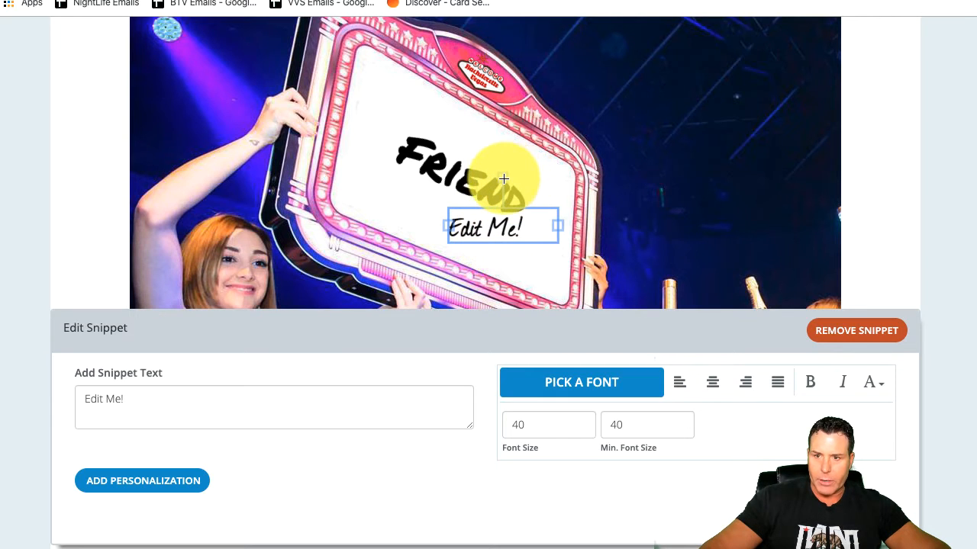
left_click_drag(503, 178, 534, 195)
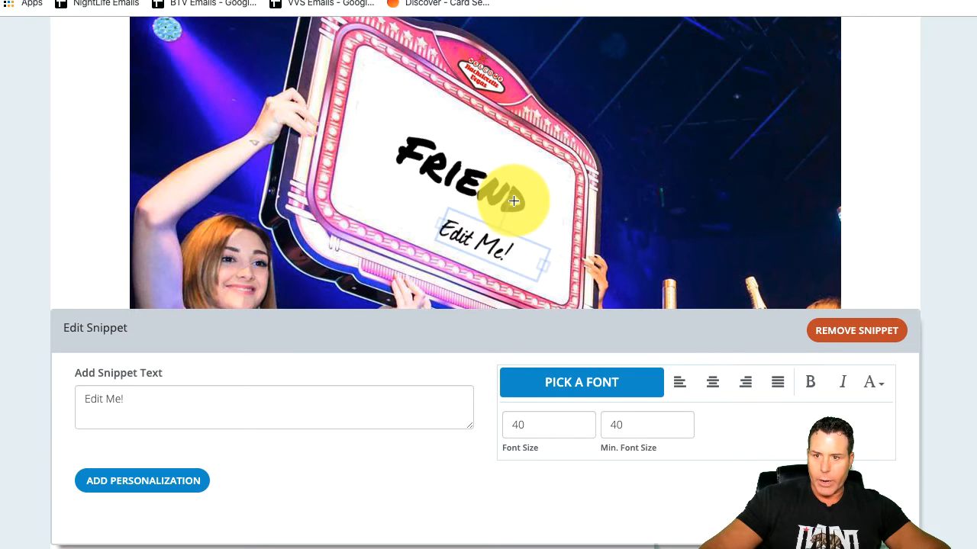
left_click_drag(478, 219, 423, 203)
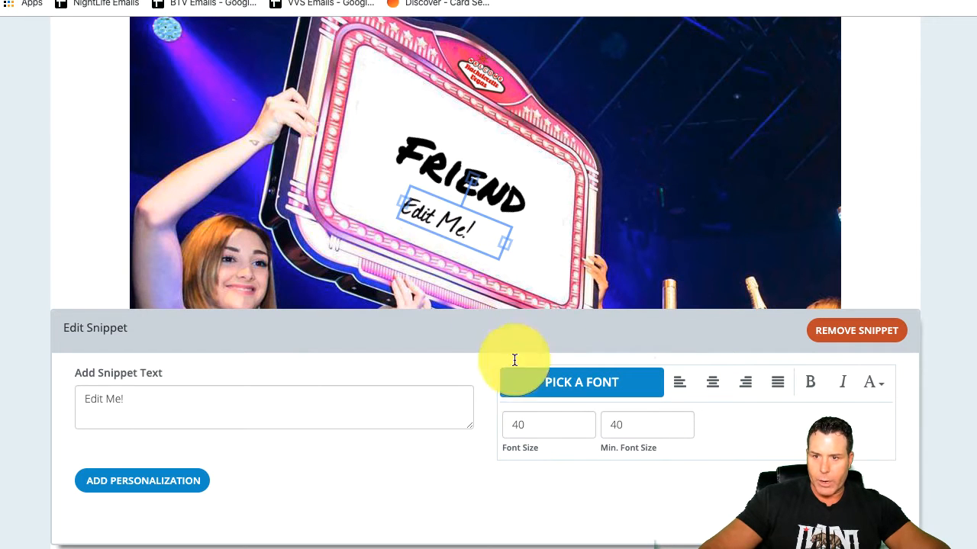
Step: Format the new snippet in Permanent Marker with font size and minimum font size 60, and reposition it beneath FRIEND
double_click(522, 425)
type("2")
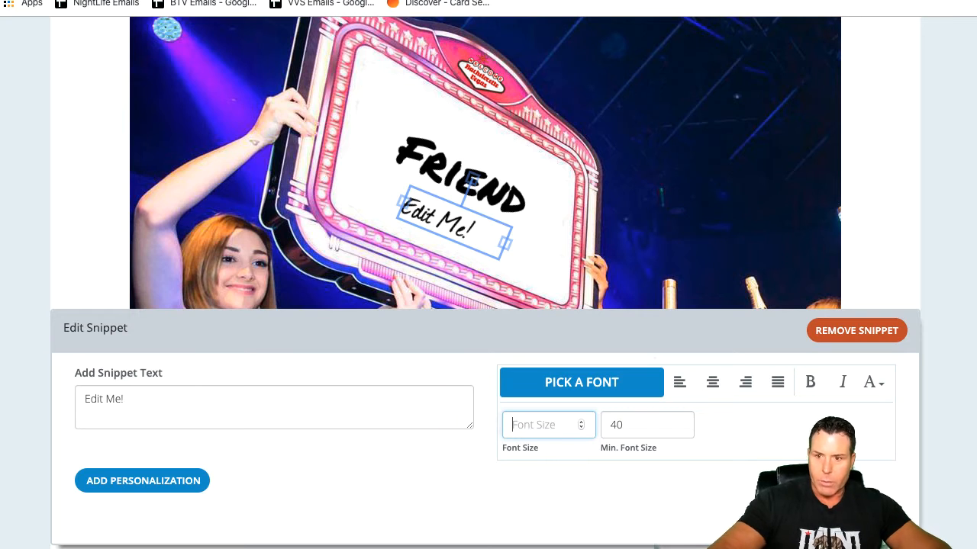
type("0")
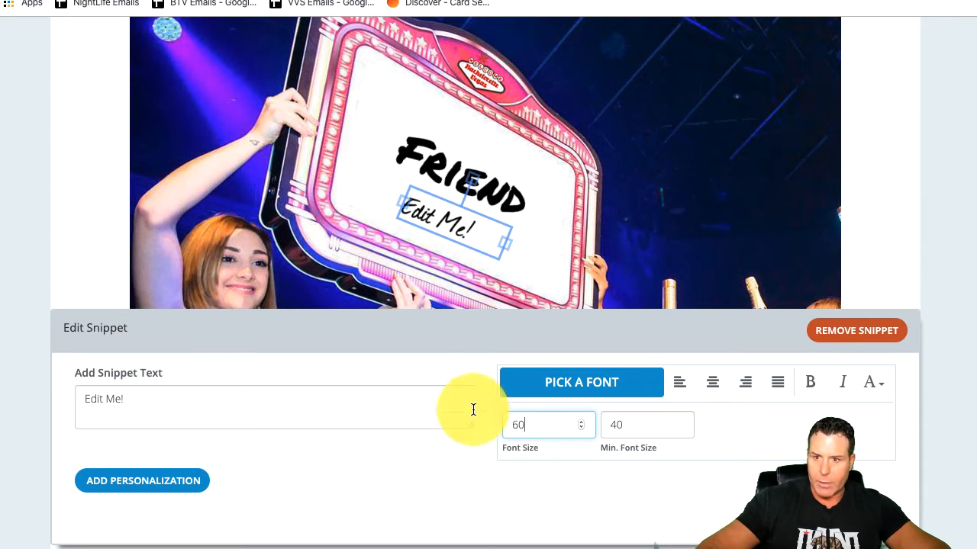
left_click(610, 427)
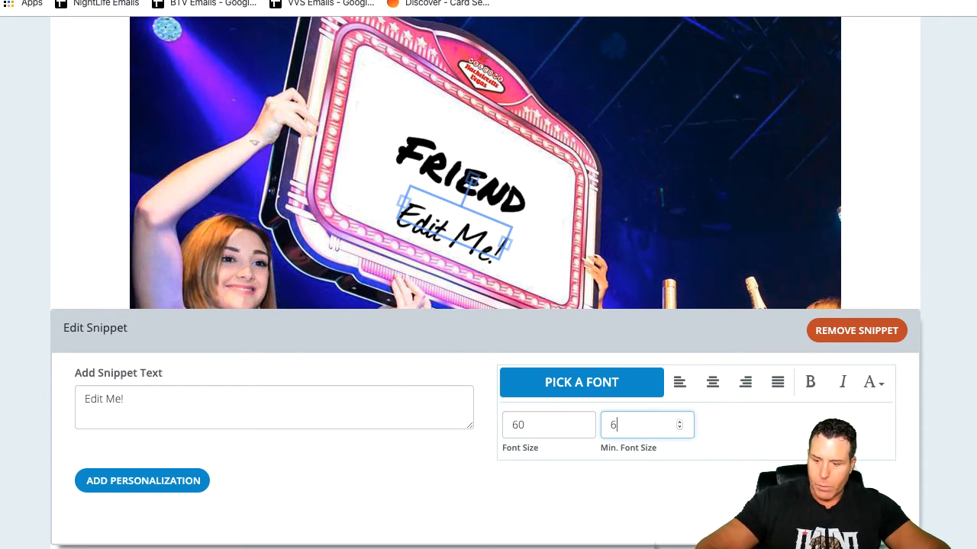
left_click(563, 374)
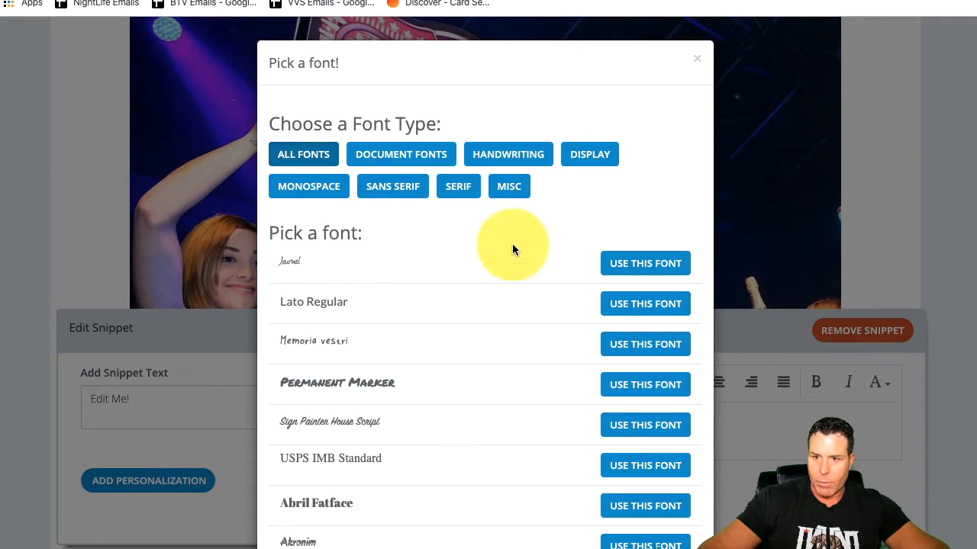
left_click(680, 383)
left_click_drag(459, 250, 420, 214)
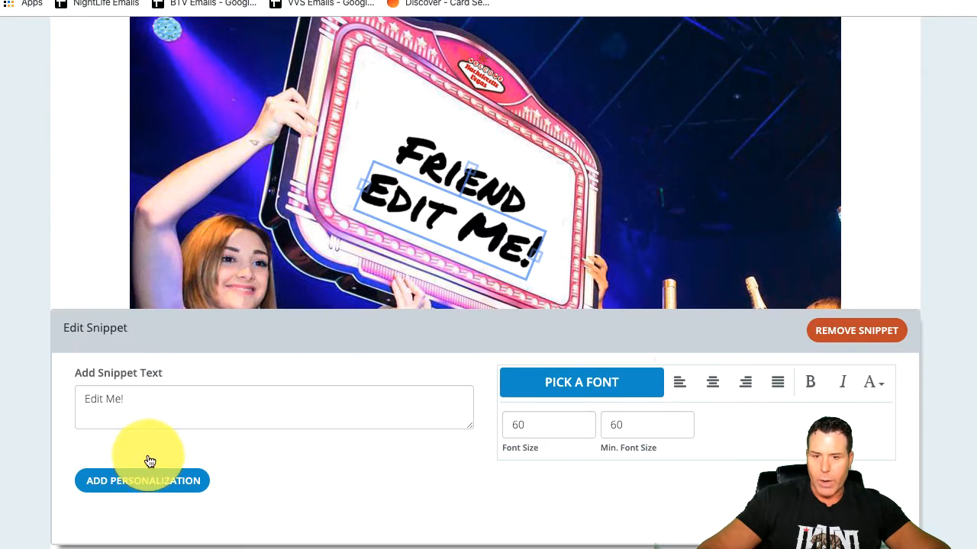
Step: Replace the snippet's placeholder text with a personalization parameter called "name" whose default value is "Friend"
left_click(138, 486)
scroll(145, 469, "down", 1)
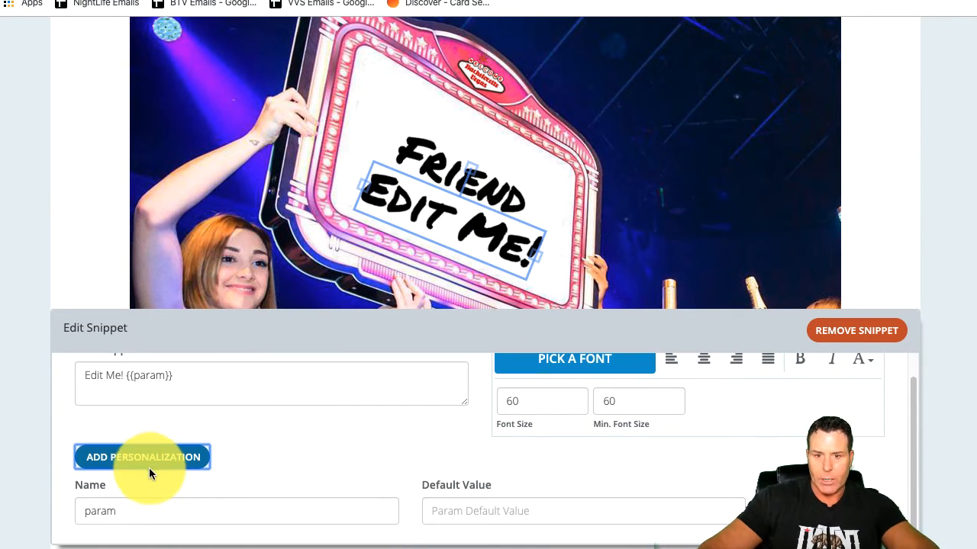
left_click_drag(124, 372, 81, 373)
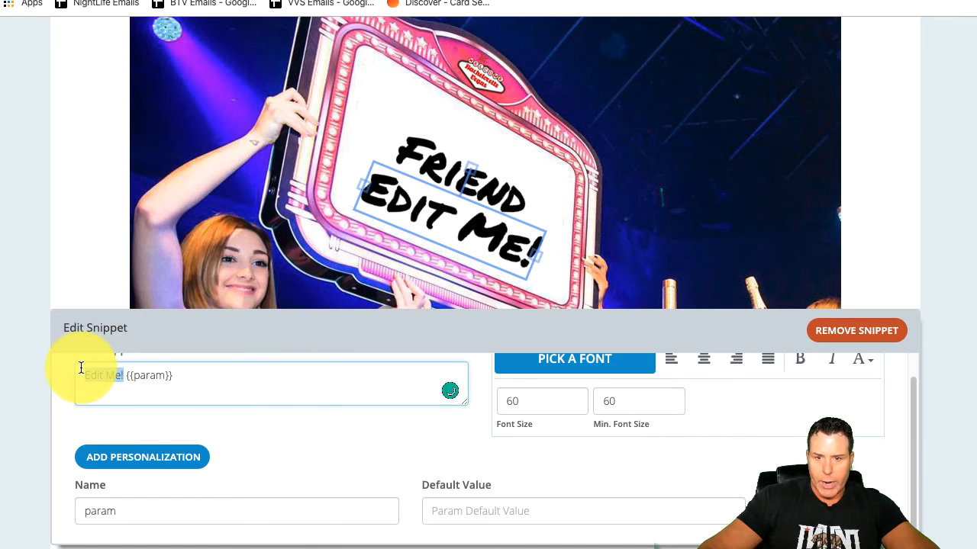
key("BackSpace")
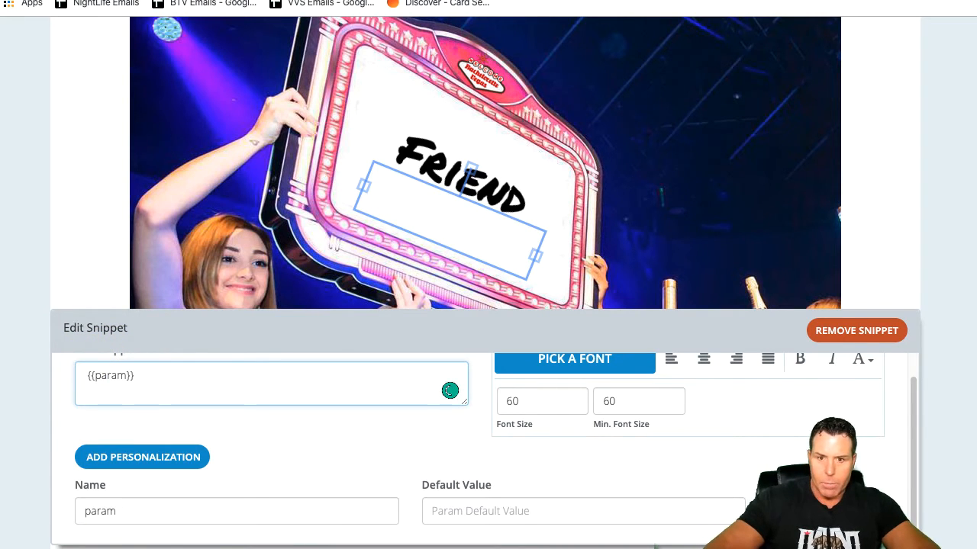
left_click_drag(120, 515, 4, 498)
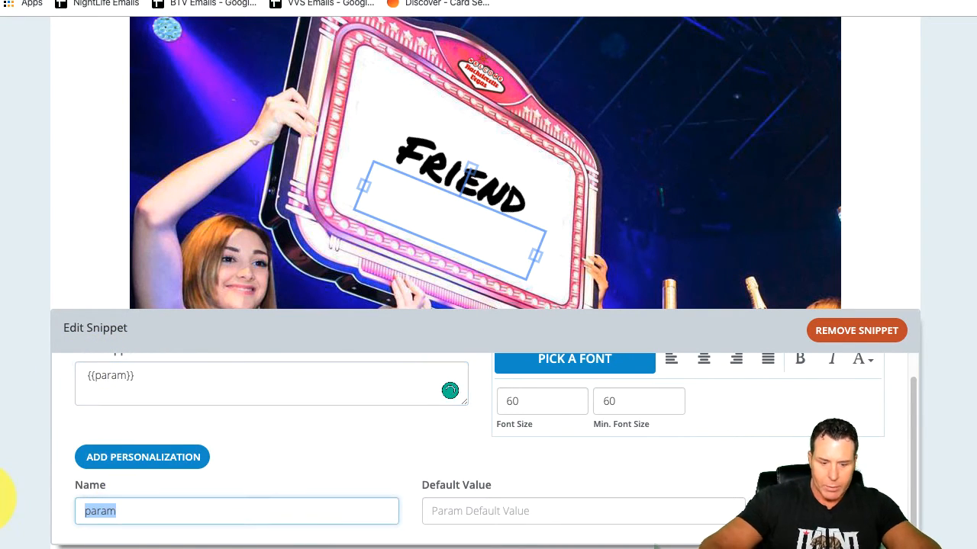
type("N")
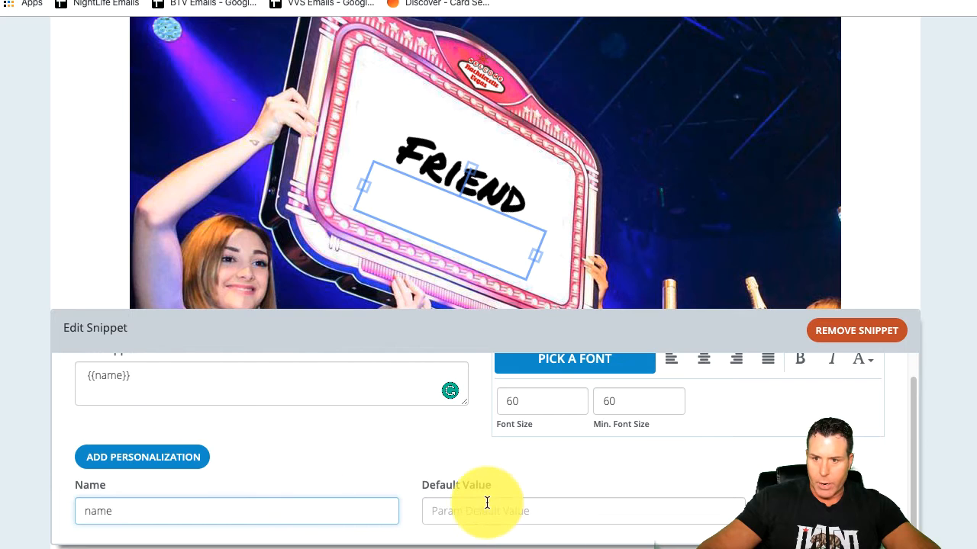
type("Friend")
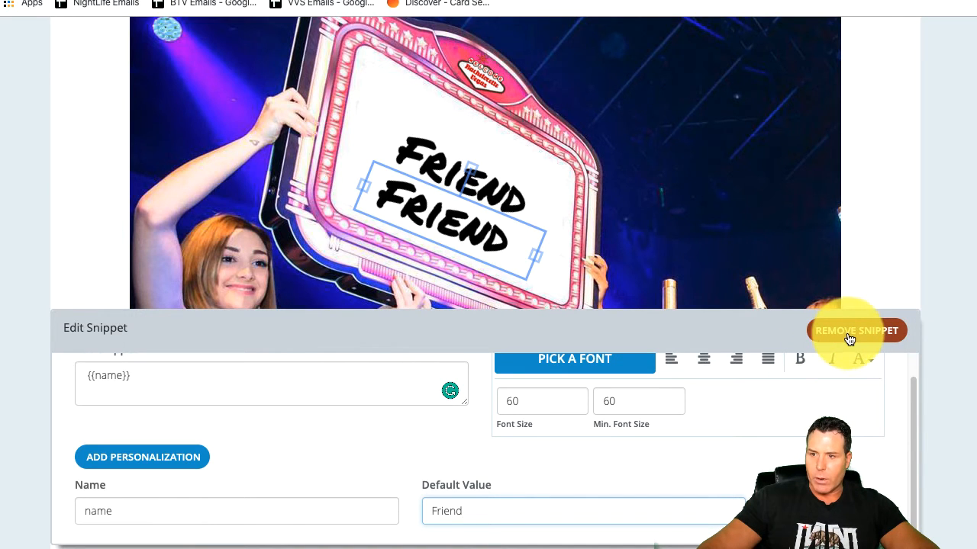
scroll(717, 457, "down", 5)
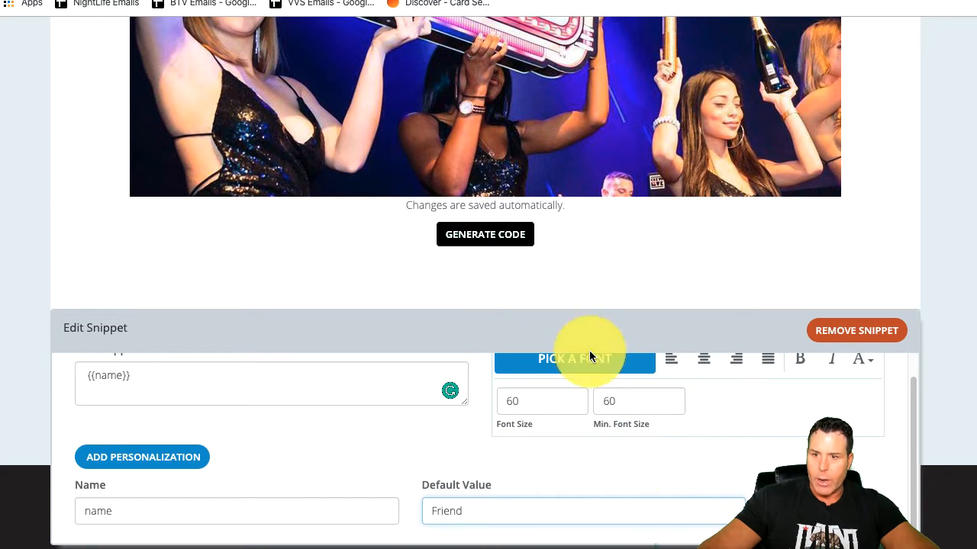
Step: Remove the newly added {{name}} snippet from the pink sign, leaving the original FRIEND snippet in place
scroll(641, 343, "up", 1)
scroll(583, 212, "up", 5)
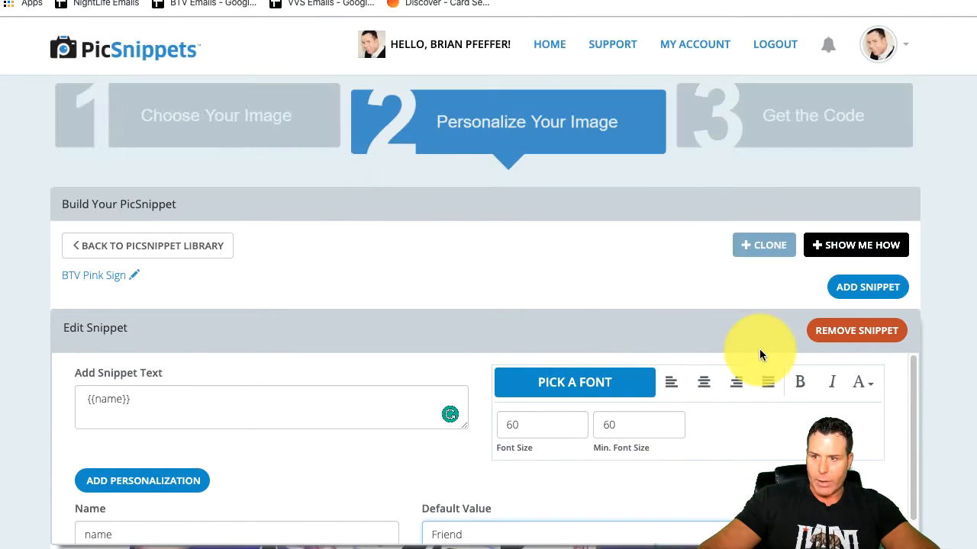
left_click(725, 339)
scroll(602, 359, "down", 4)
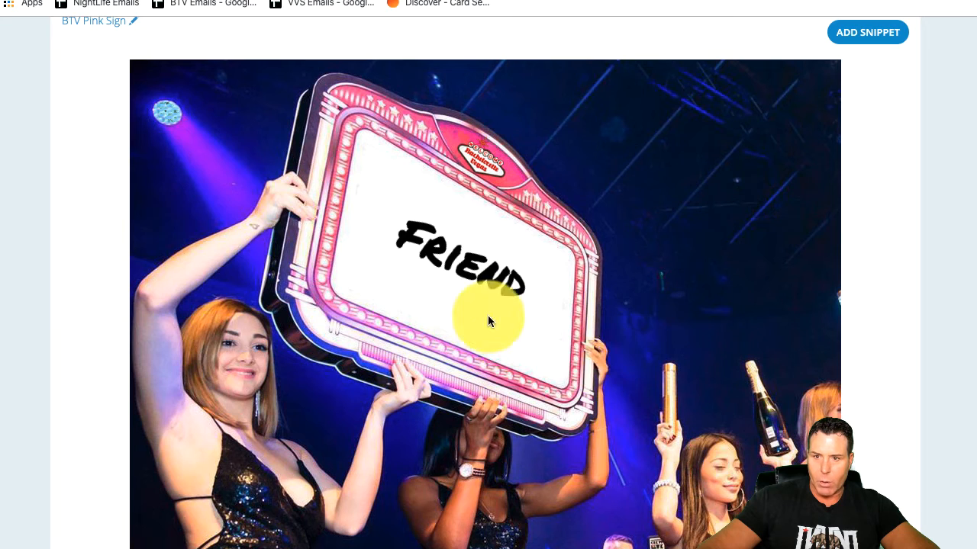
Step: Review the FRIEND snippet's text, font size, personalization name and default value
scroll(515, 371, "up", 3)
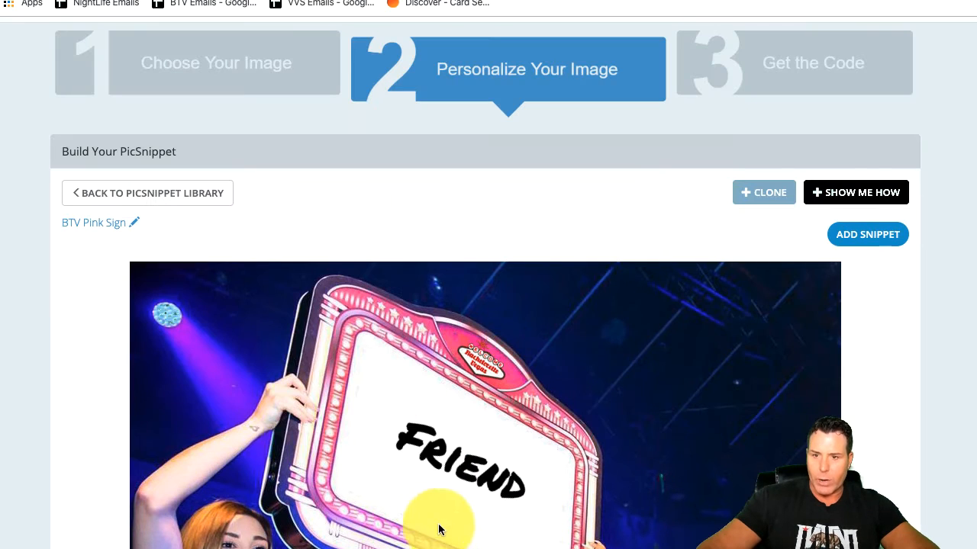
left_click(433, 445)
scroll(534, 451, "down", 1)
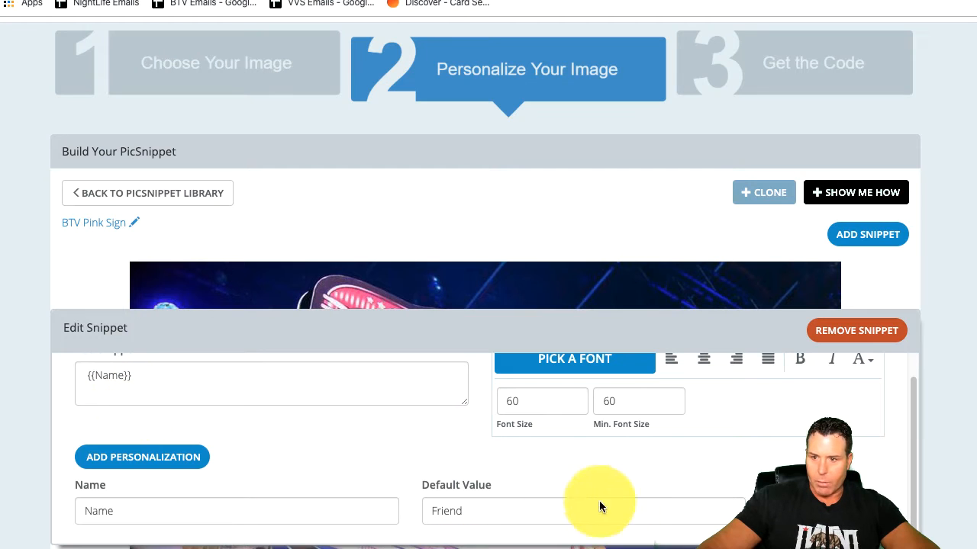
scroll(610, 416, "up", 1)
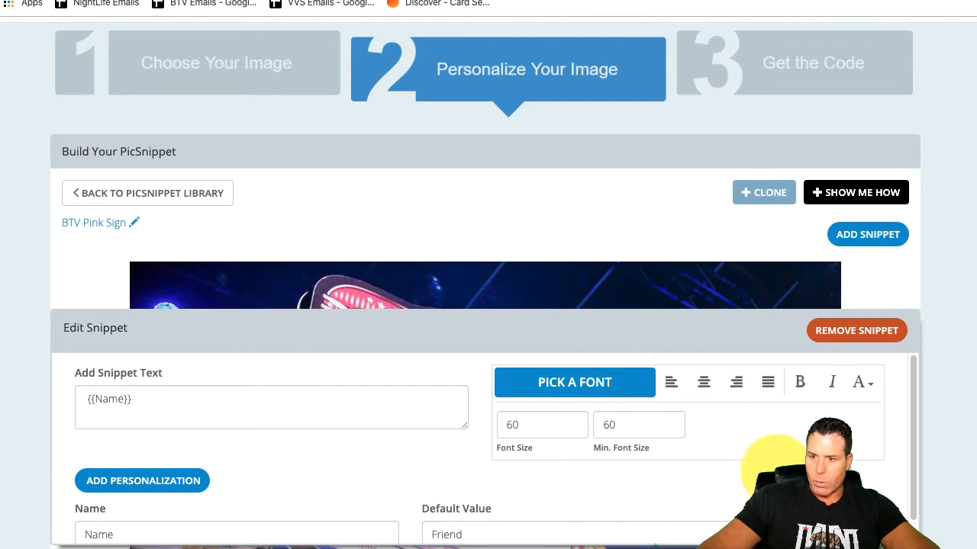
Step: Generate the pink sign's code for the Infusionsoft platform with First Name as the value for Name
scroll(558, 441, "down", 5)
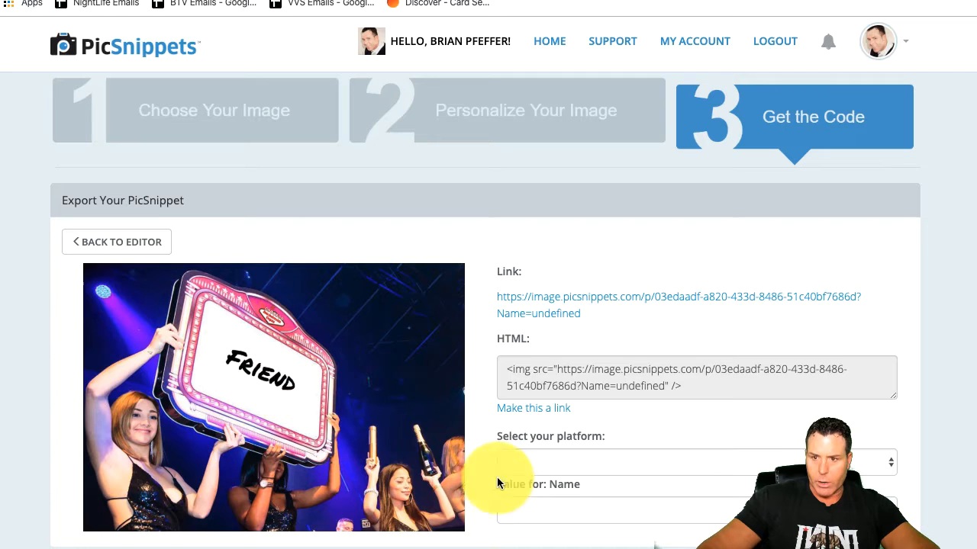
left_click(625, 460)
left_click(565, 479)
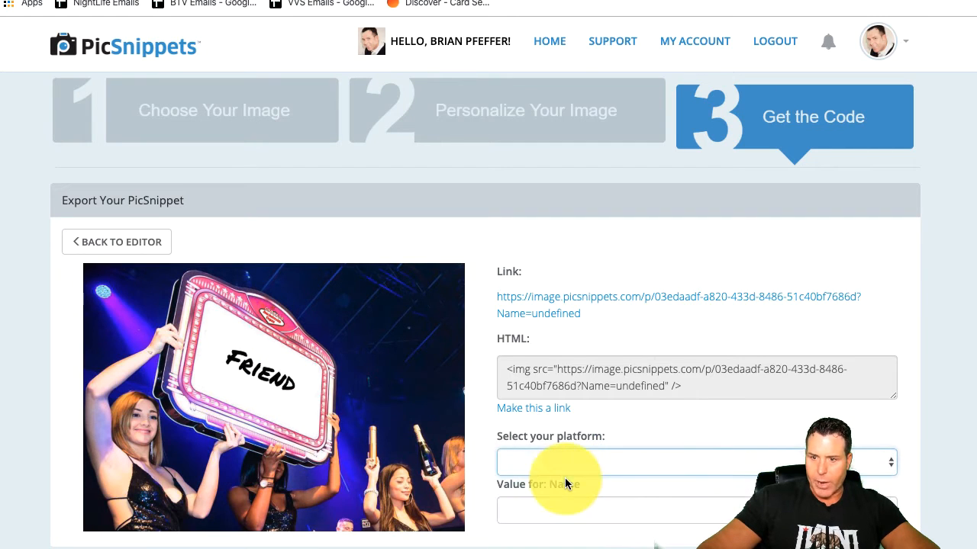
left_click(572, 510)
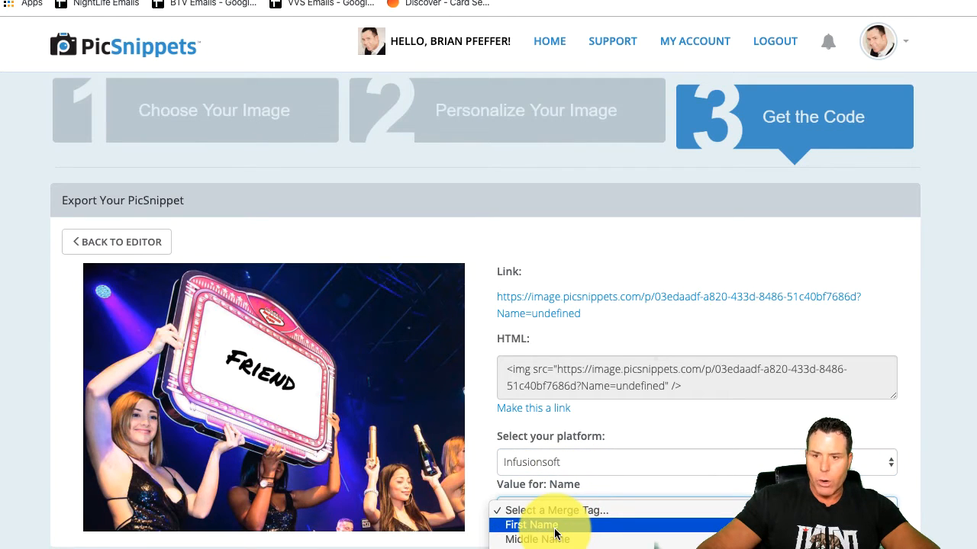
left_click(555, 526)
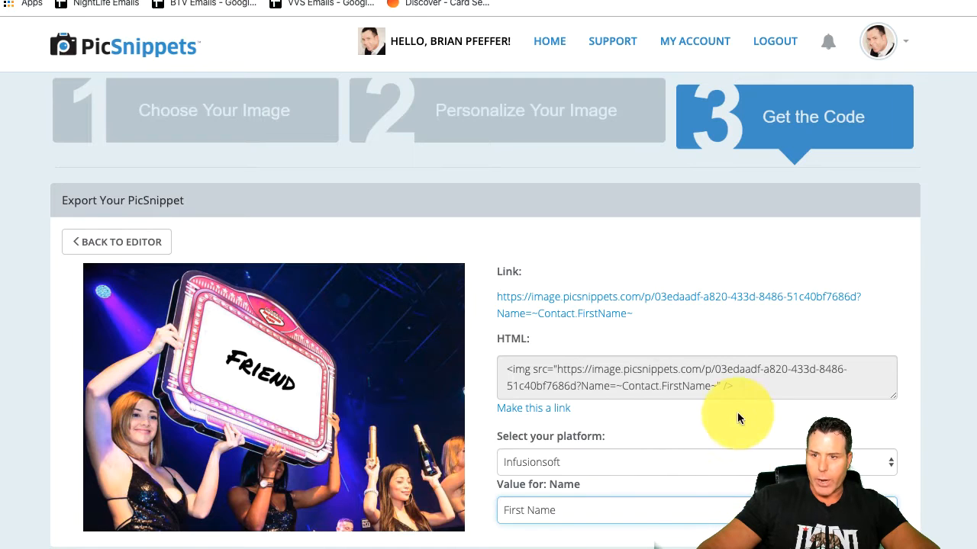
Step: Copy the generated HTML and replace the code in the Infusionsoft email's HTML code block with it
left_click(746, 382)
right_click(554, 375)
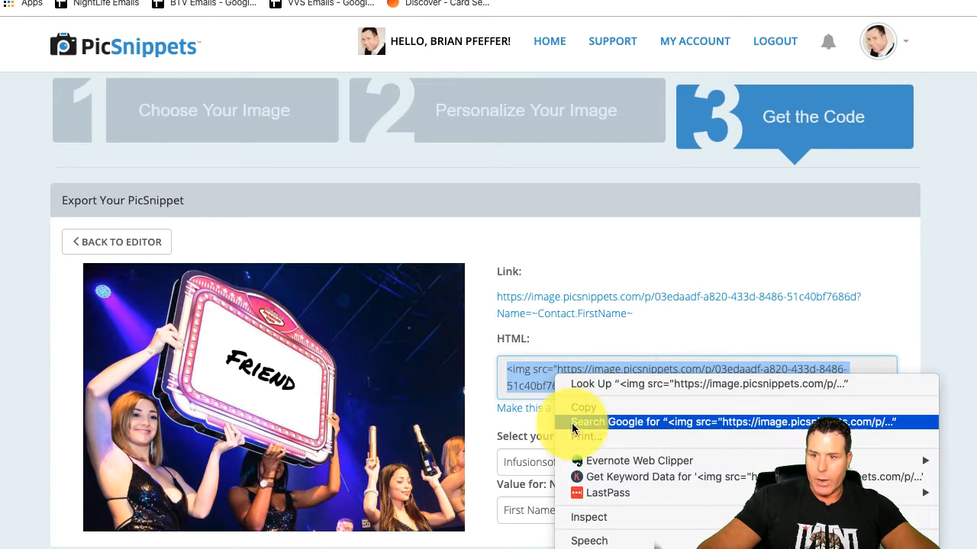
left_click(580, 413)
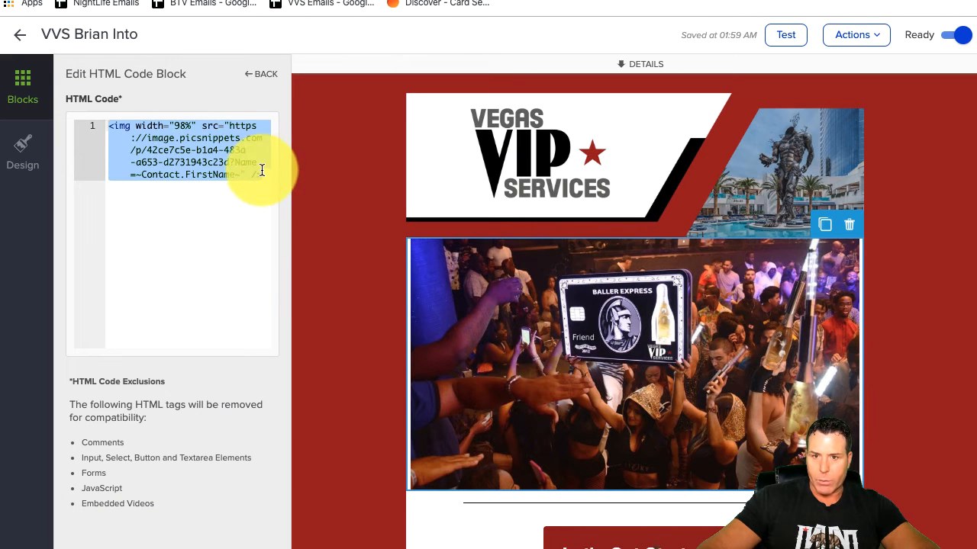
left_click_drag(262, 171, 48, 104)
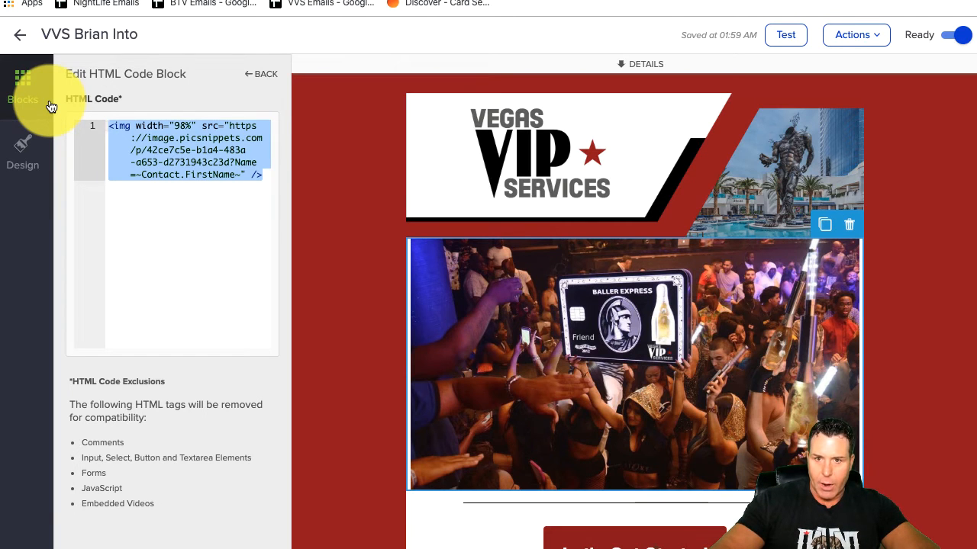
key("BackSpace")
right_click(122, 120)
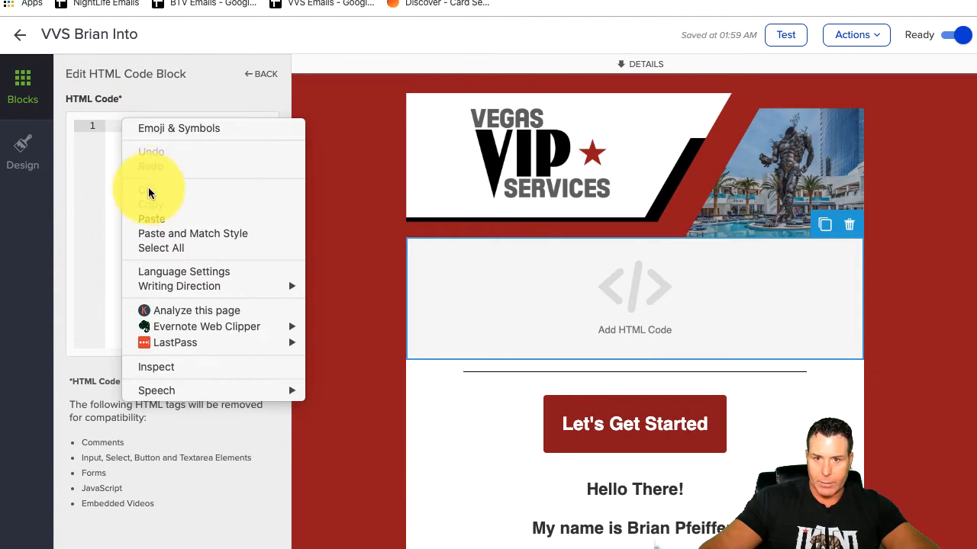
left_click(151, 219)
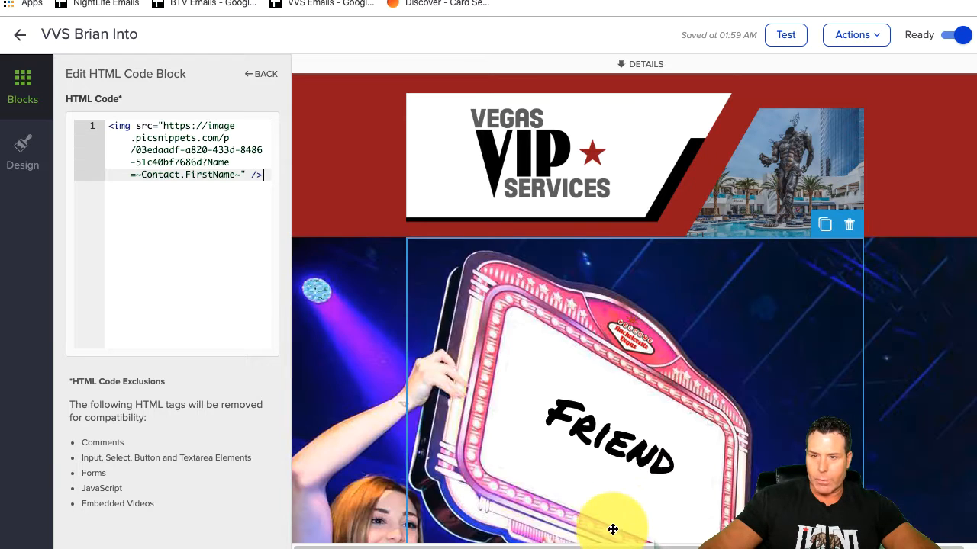
Step: Insert the attribute width="98%" into the pink sign's img tag so the image fits the email body
scroll(627, 420, "down", 6)
scroll(625, 419, "up", 4)
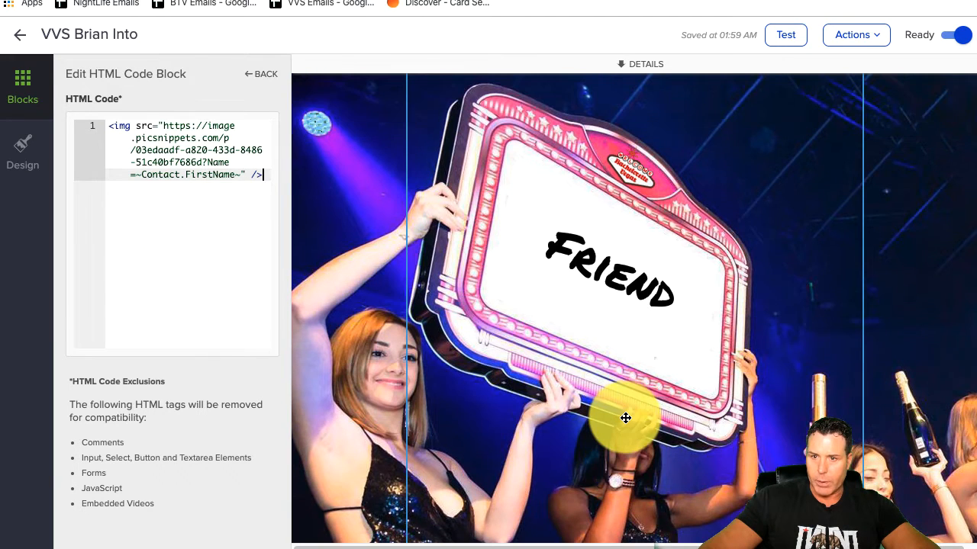
scroll(637, 367, "up", 2)
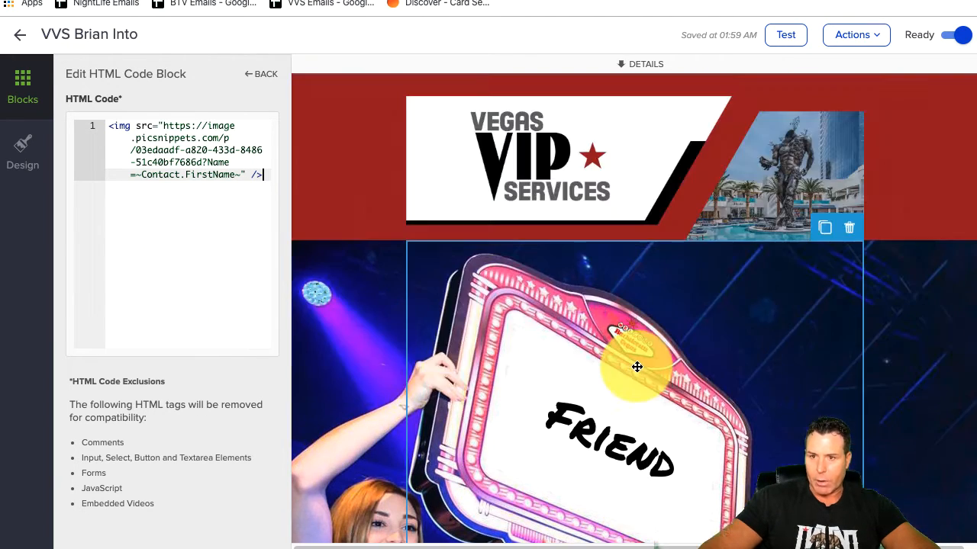
scroll(637, 367, "down", 1)
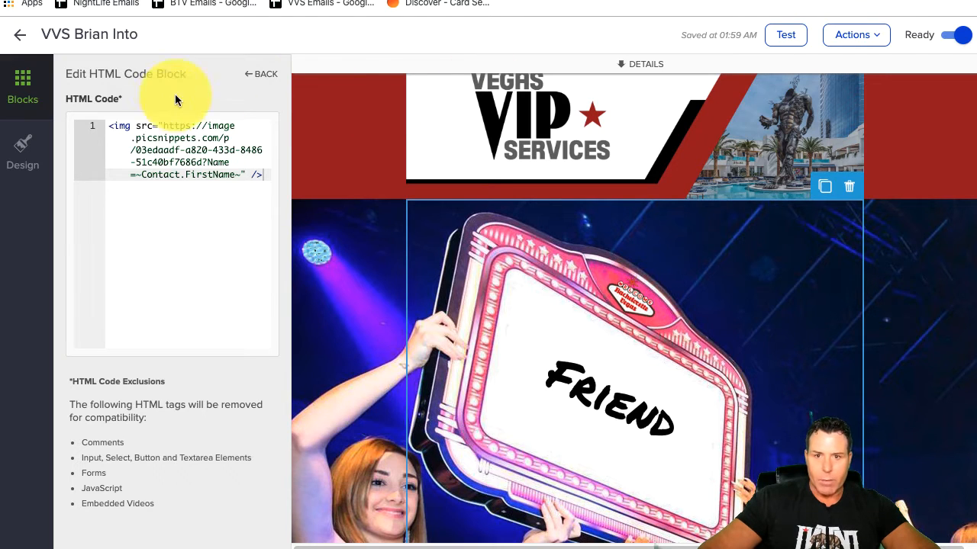
left_click(135, 126)
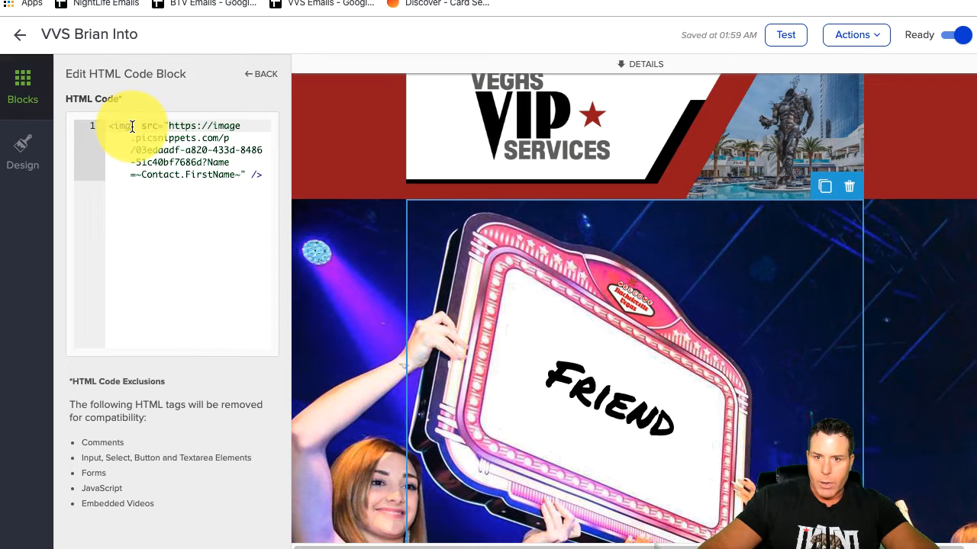
right_click(135, 126)
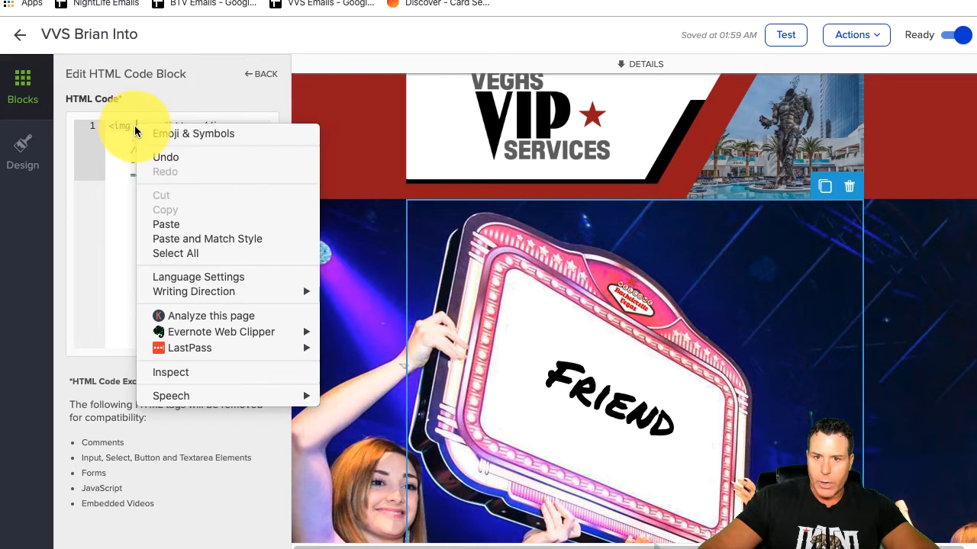
left_click(165, 224)
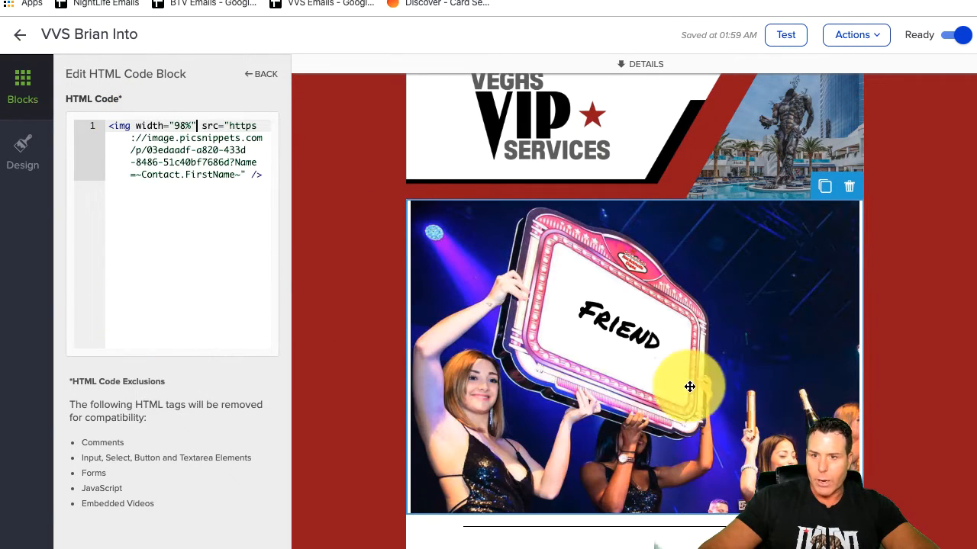
Step: Send a test of the email to the sender's own user address from the suggested recipients
scroll(630, 447, "down", 1)
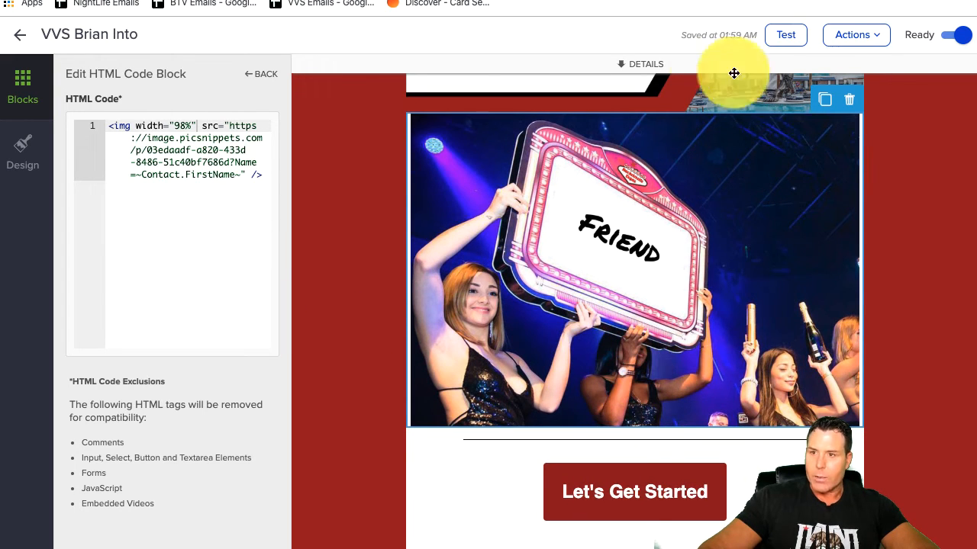
left_click(782, 35)
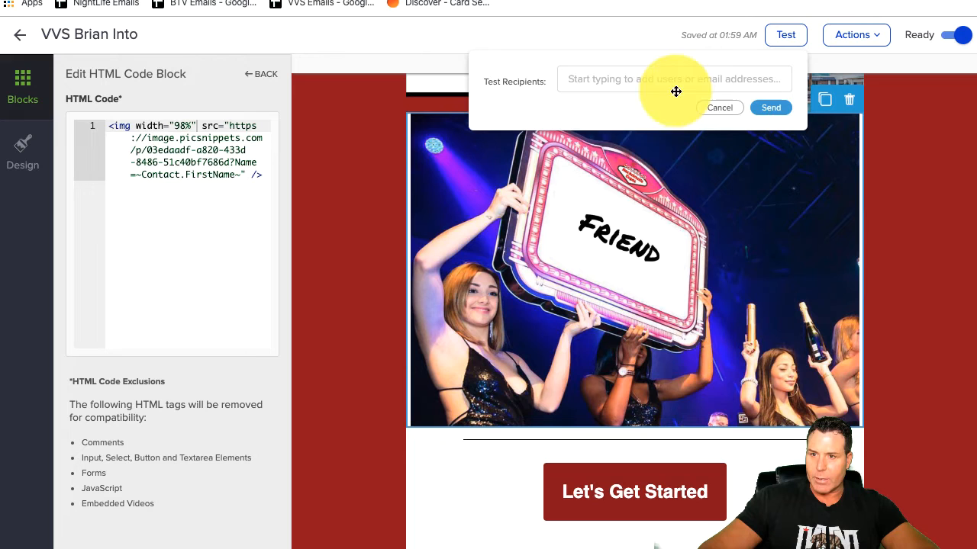
left_click(622, 78)
type("Be")
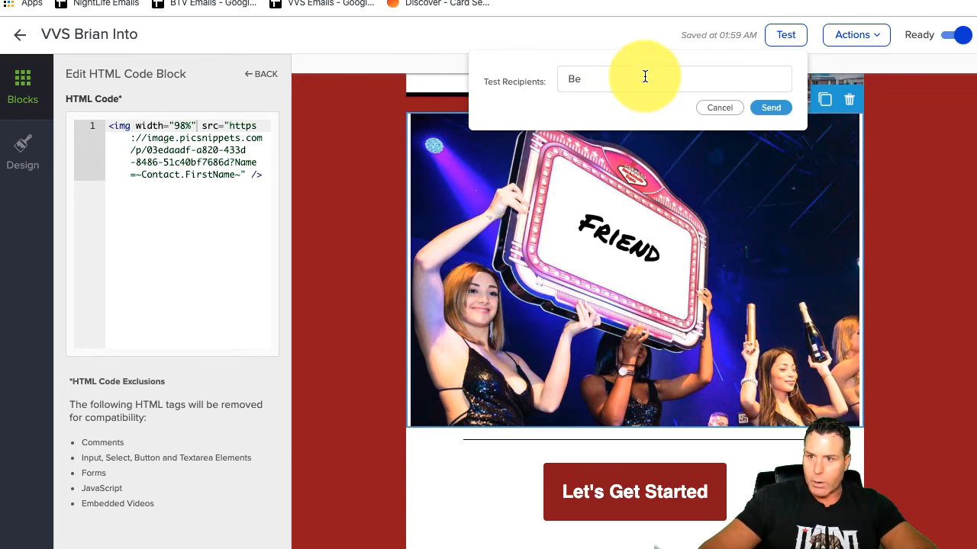
key("BackSpace")
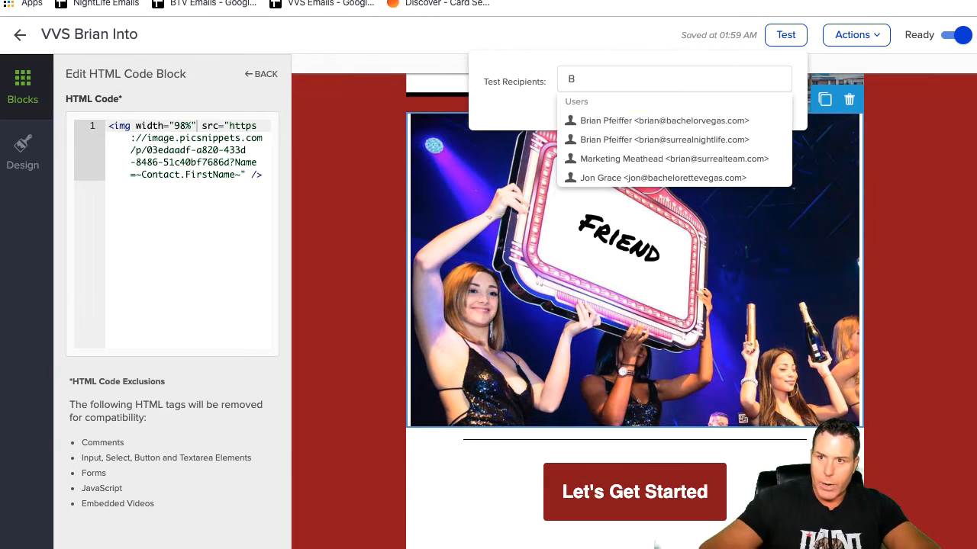
left_click(676, 142)
left_click(692, 106)
left_click(767, 130)
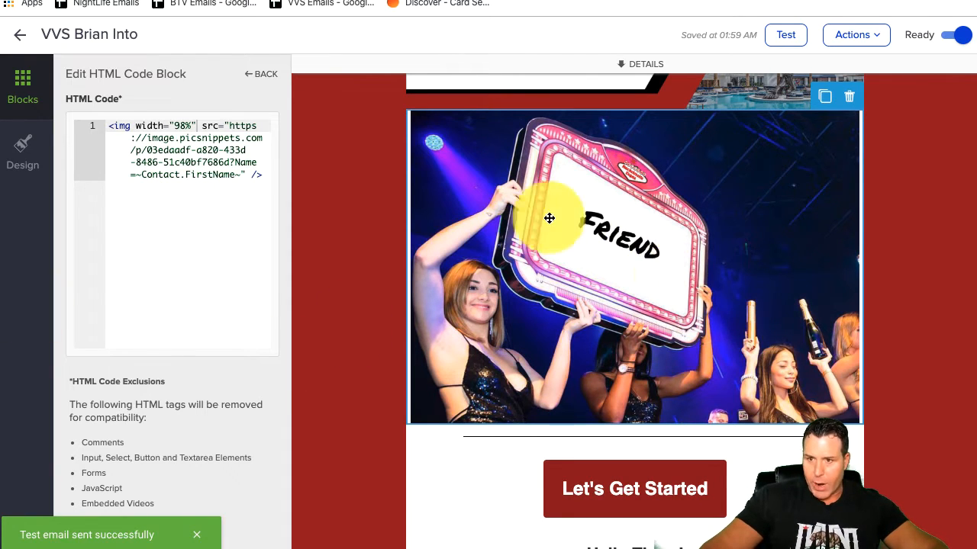
Step: Switch to Outlook and compare the personalized names on the pink sign and Baller Express card in the received test emails
scroll(672, 412, "up", 2)
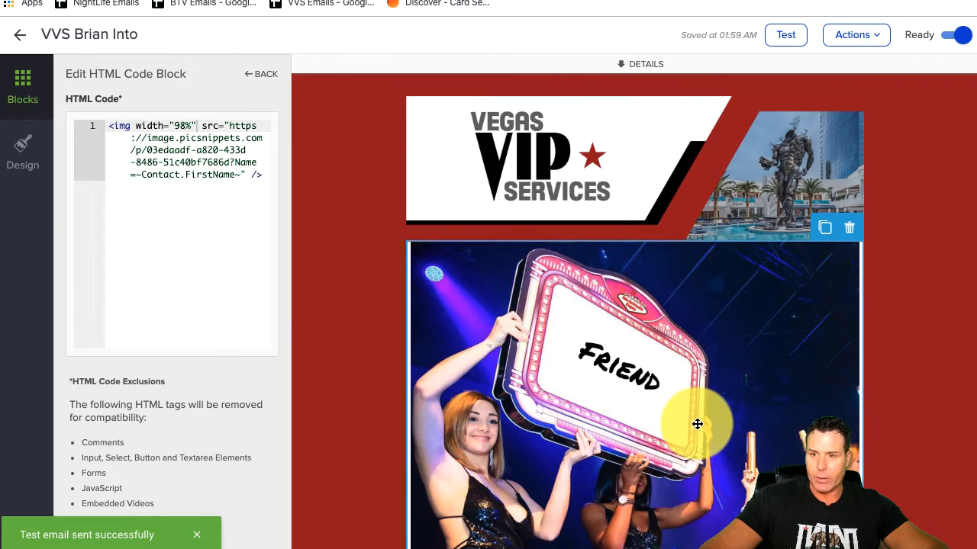
scroll(702, 408, "down", 3)
scroll(709, 395, "up", 3)
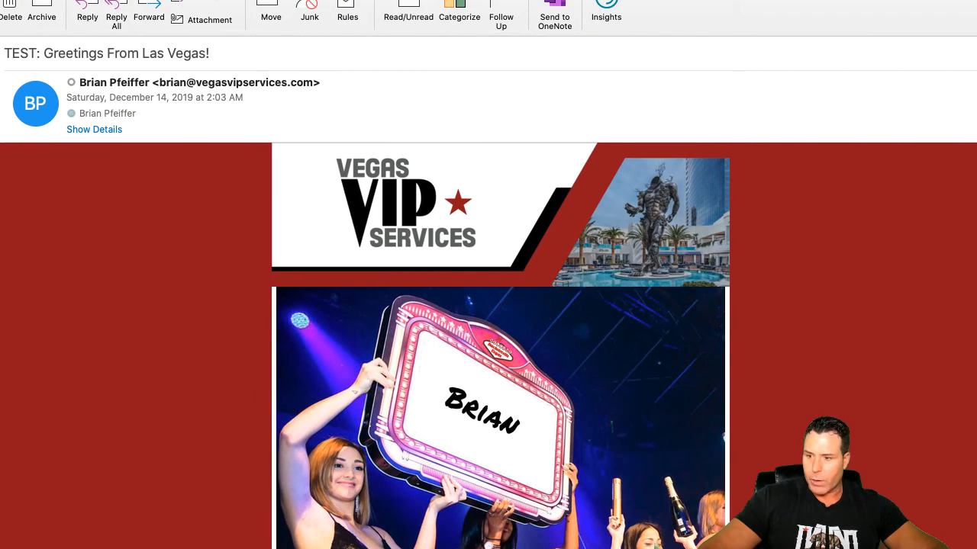
left_click_drag(976, 548, 957, 548)
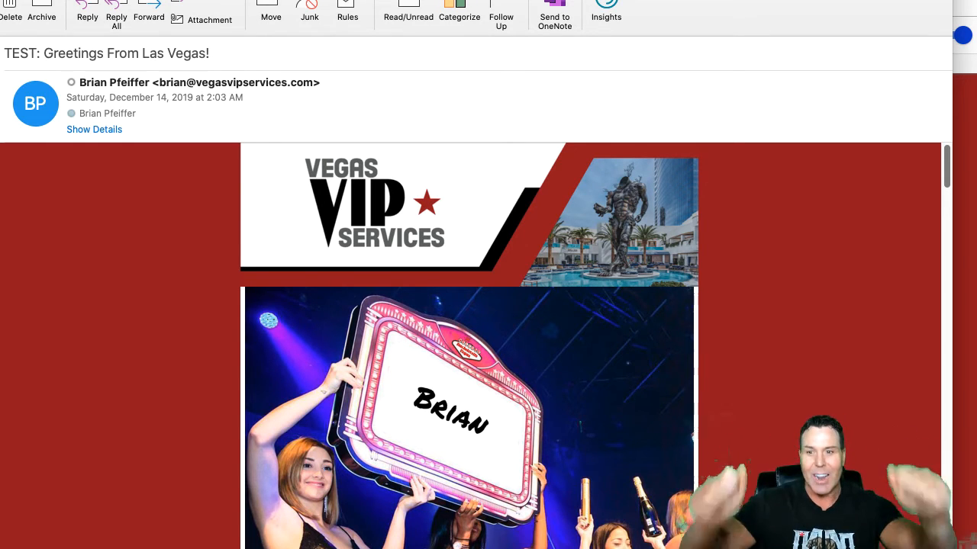
scroll(534, 451, "down", 1)
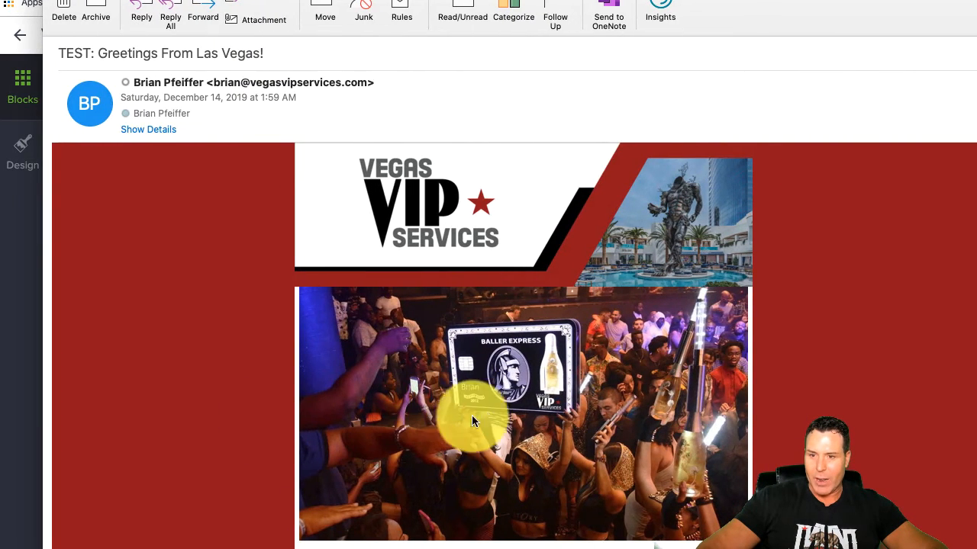
scroll(433, 400, "down", 1)
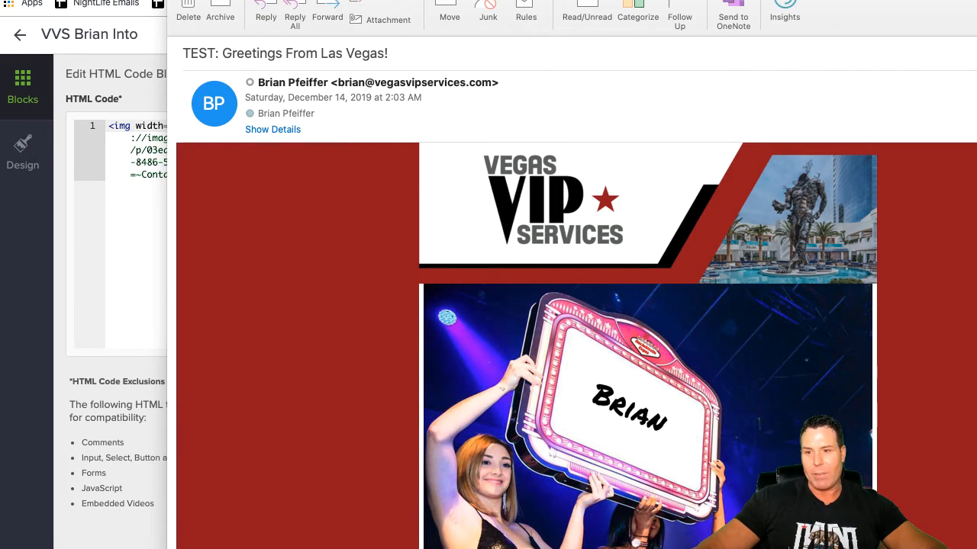
scroll(611, 451, "down", 1)
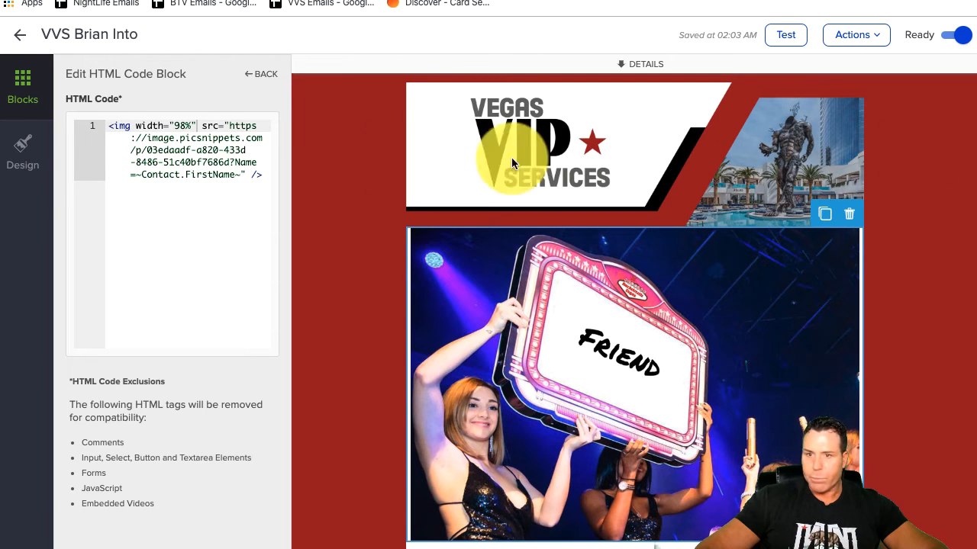
Step: Replace the code block's HTML with the Baller Express image code at 98% width and deselect the block
left_click_drag(267, 174, 66, 126)
right_click(145, 140)
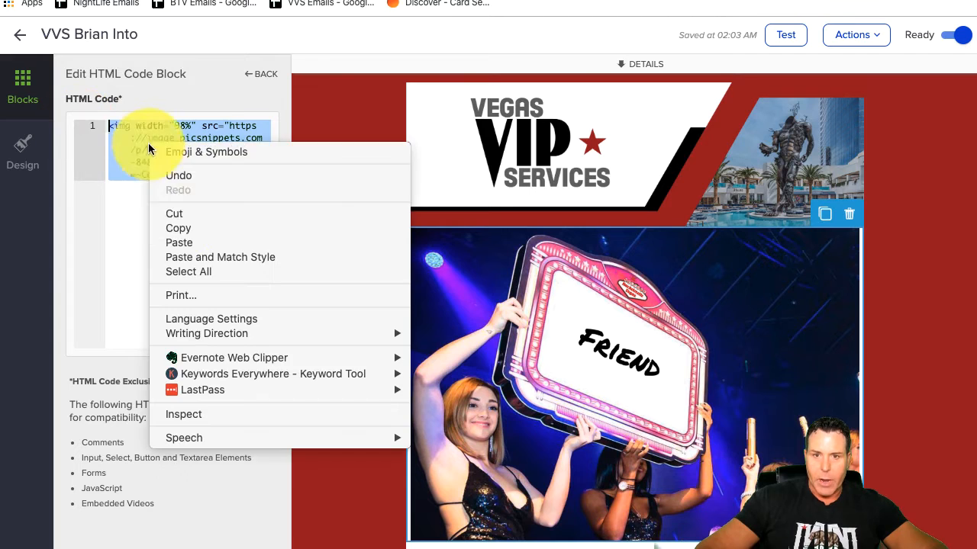
left_click(187, 243)
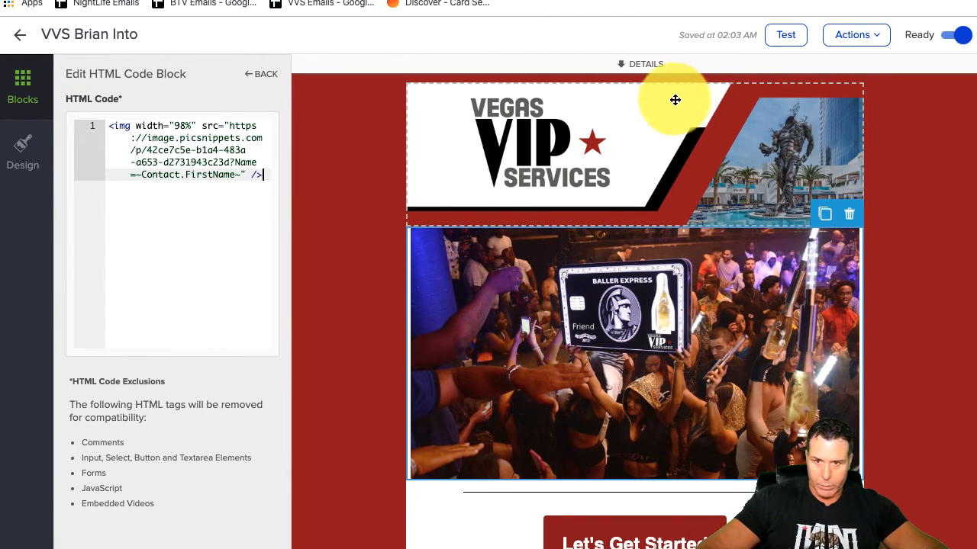
left_click(381, 314)
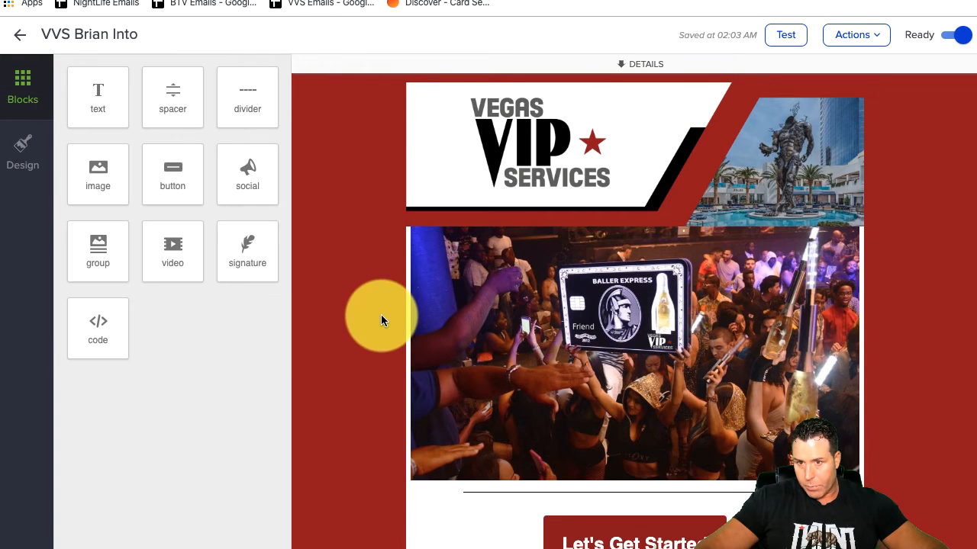
Step: Return from the email through its sequence to the VVS campaign and publish the campaign
left_click(19, 34)
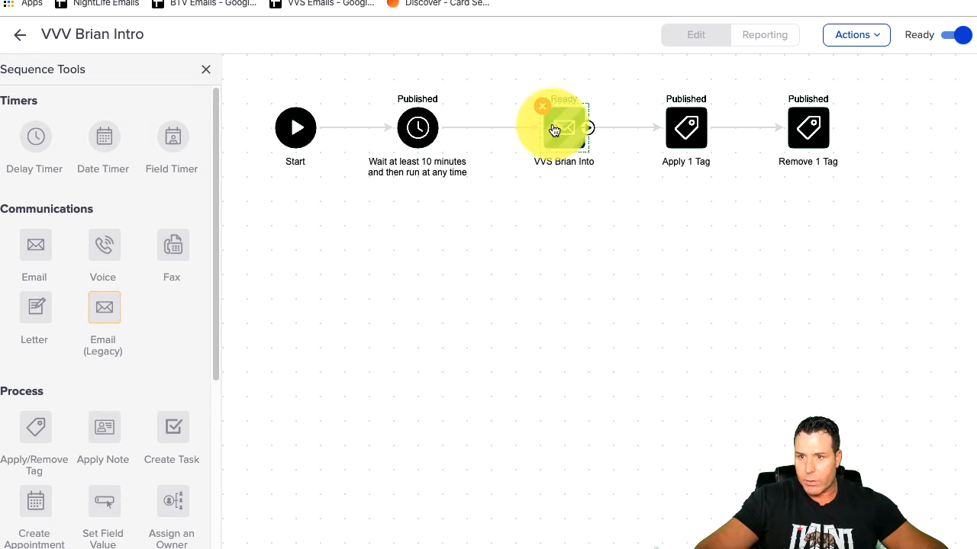
left_click(19, 35)
left_click(929, 38)
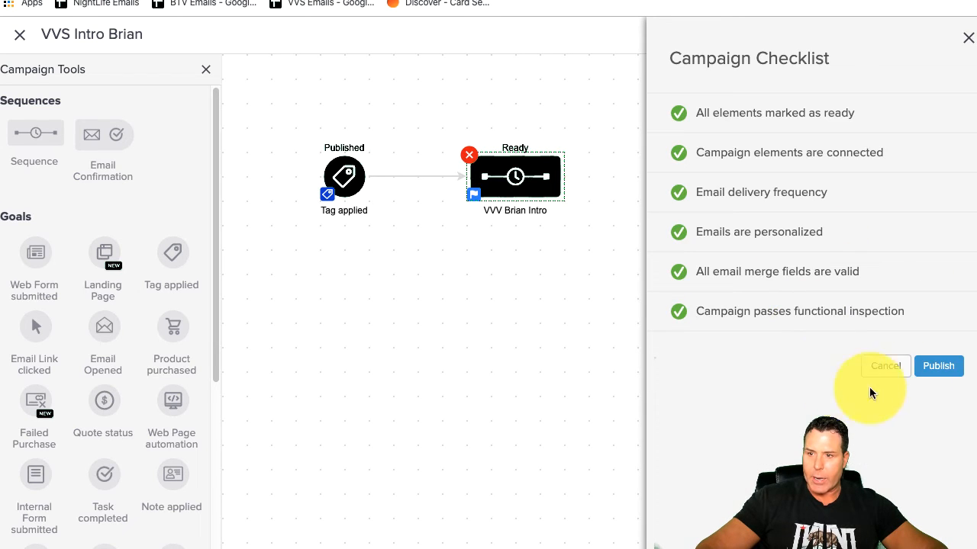
left_click(935, 365)
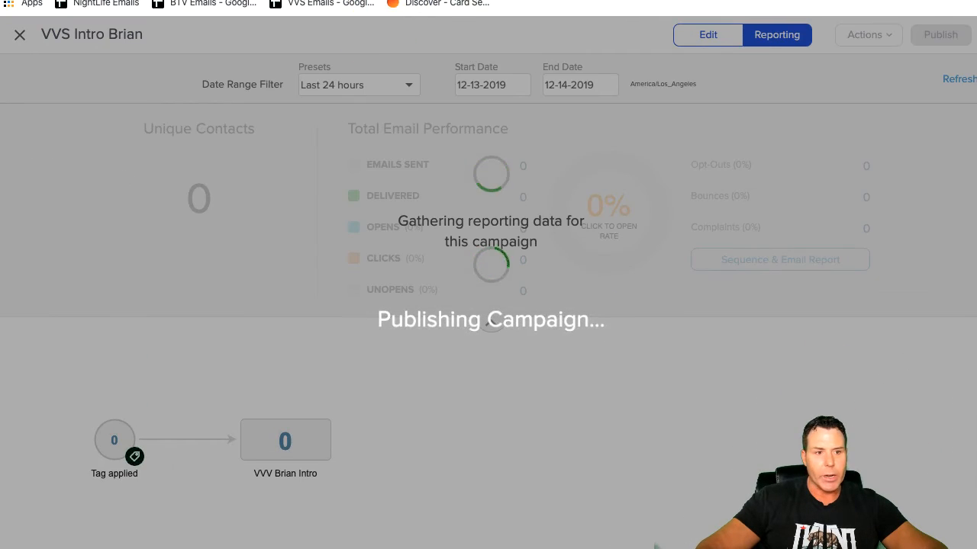